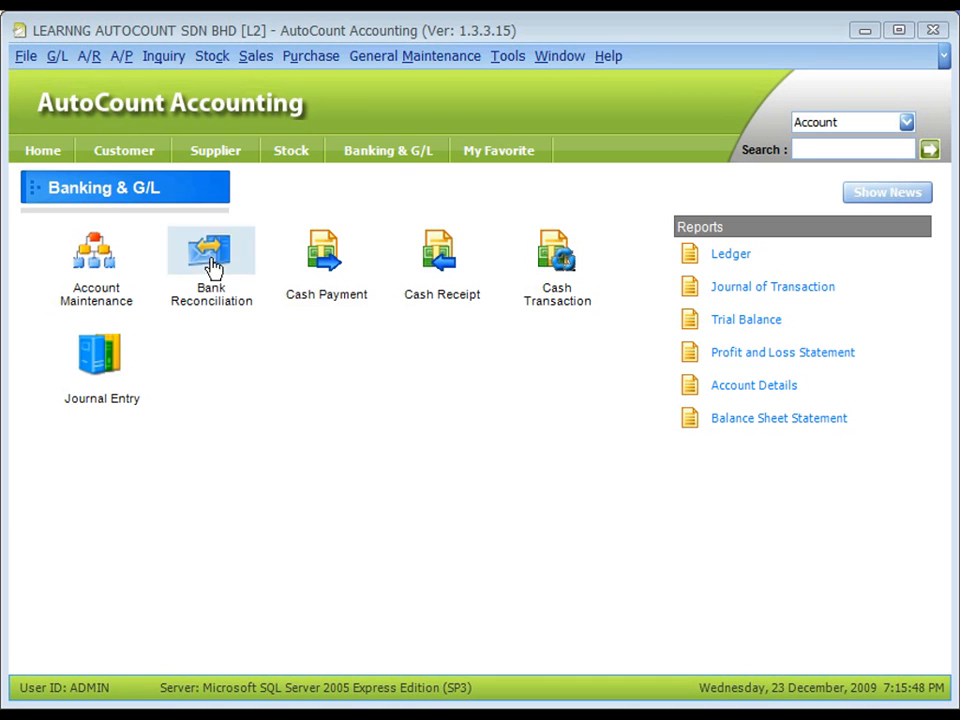
- Open Cash Book Entry from the general ledger functions and move its window aside to expose the main screen
{"action": "left_click", "coordinate": [55, 58]}
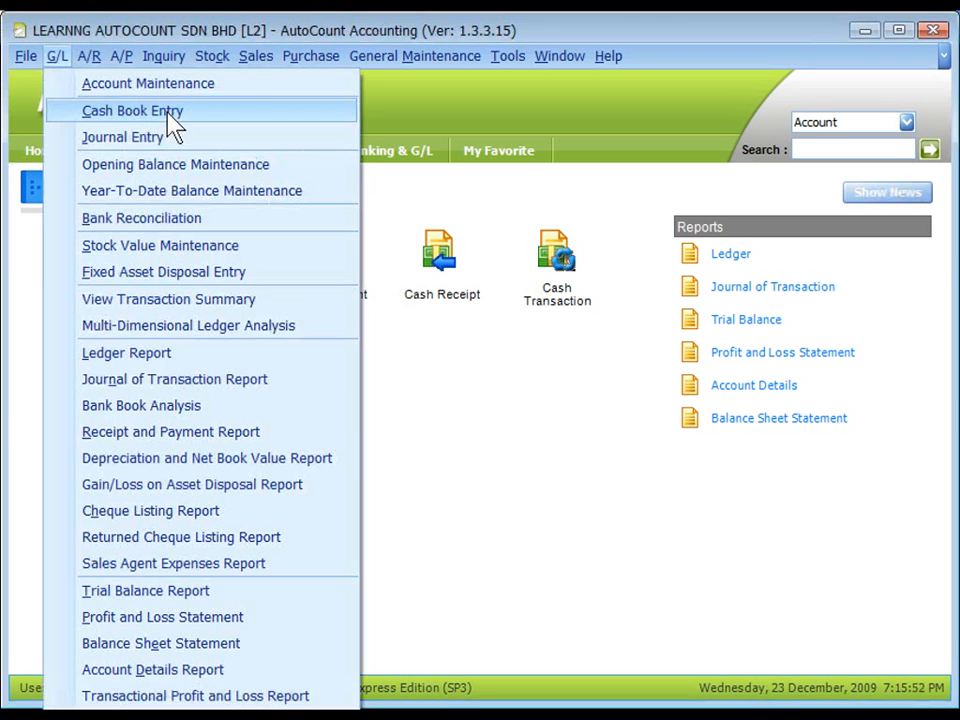
{"action": "left_click", "coordinate": [183, 116]}
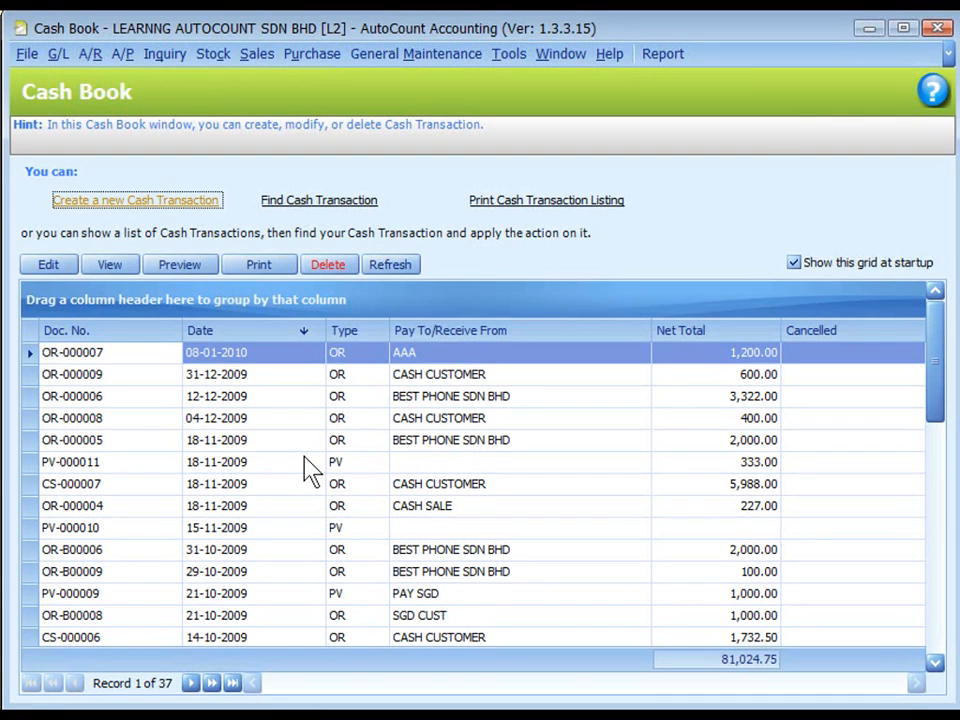
{"action": "left_click_drag", "start_coordinate": [637, 26], "coordinate": [700, 438]}
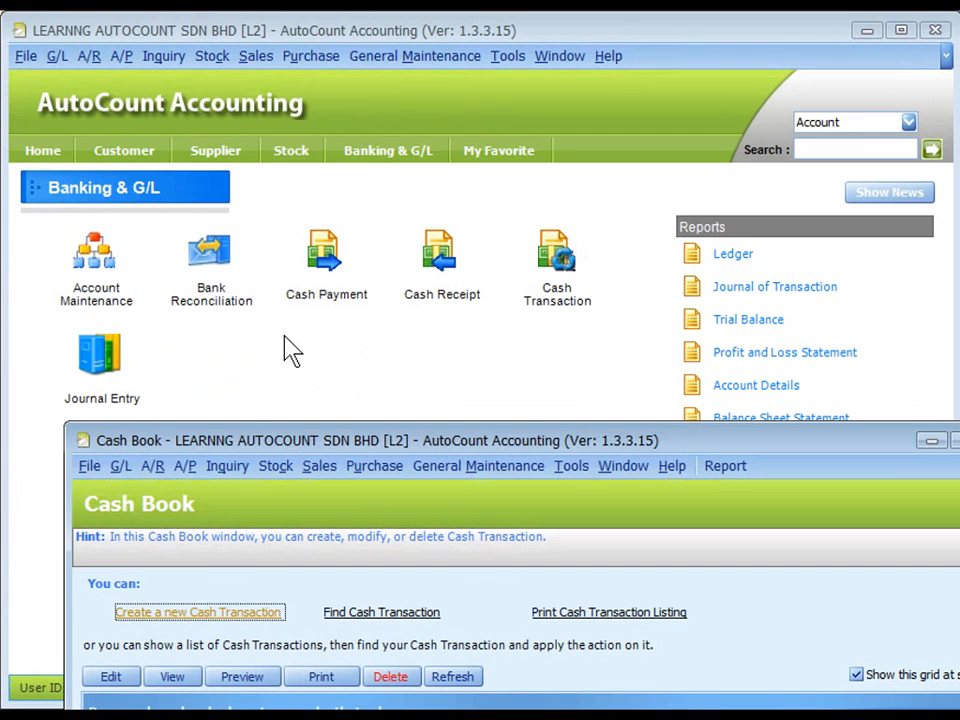
- Go through the Banking & G/L cash functions and start a new receipt voucher from the new cash transaction choices
{"action": "left_click", "coordinate": [381, 165]}
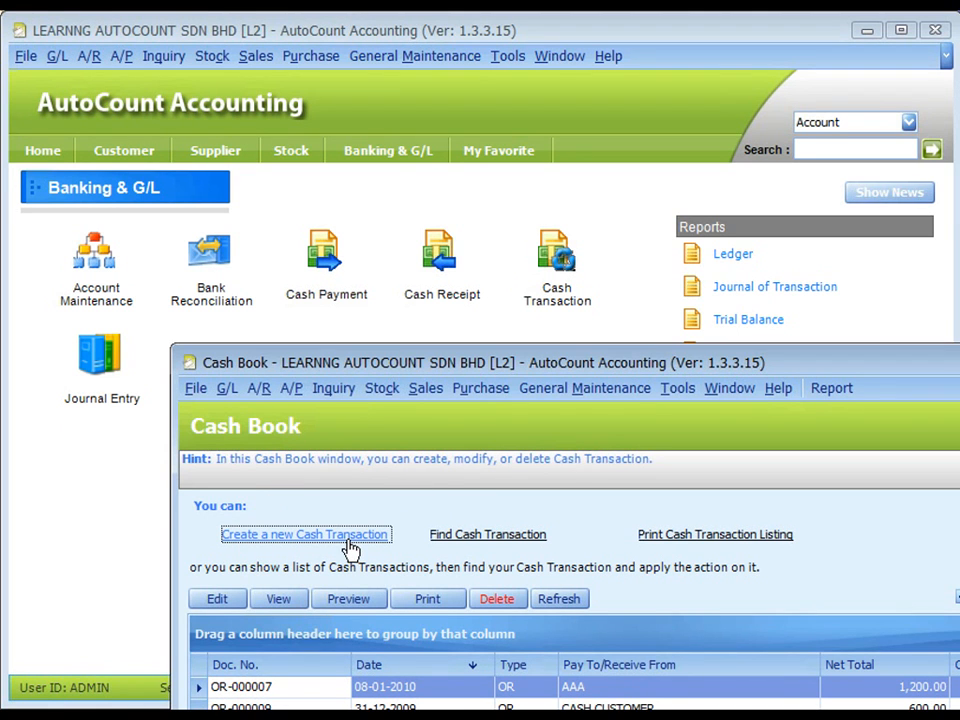
{"action": "left_click", "coordinate": [576, 268]}
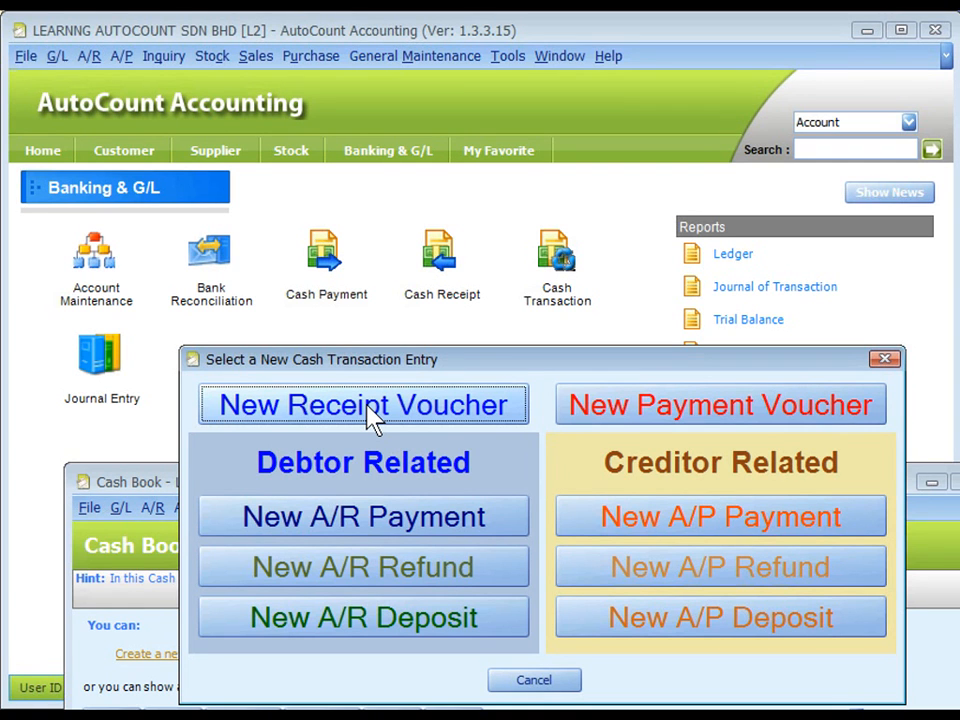
{"action": "left_click", "coordinate": [445, 266]}
{"action": "left_click", "coordinate": [690, 420]}
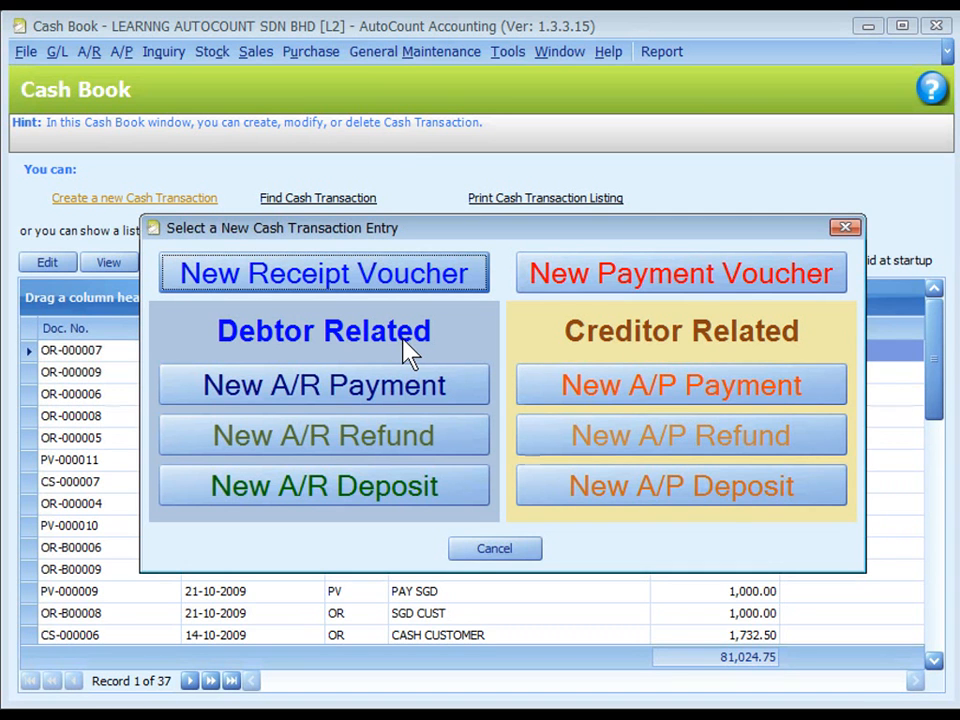
{"action": "left_click", "coordinate": [398, 340]}
{"action": "left_click", "coordinate": [640, 350]}
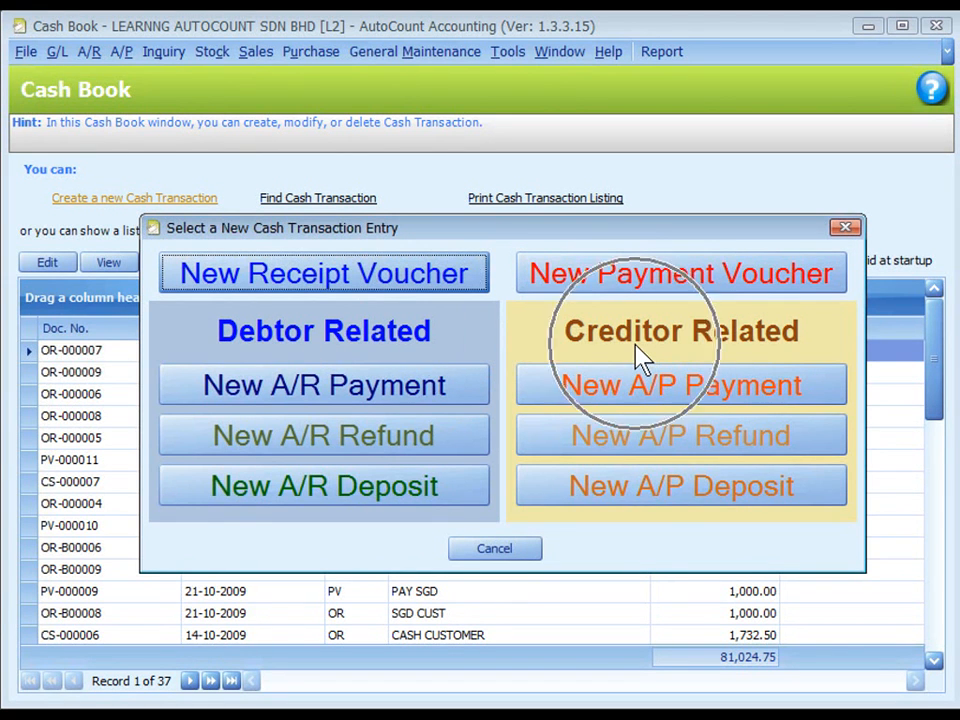
{"action": "left_click", "coordinate": [372, 276]}
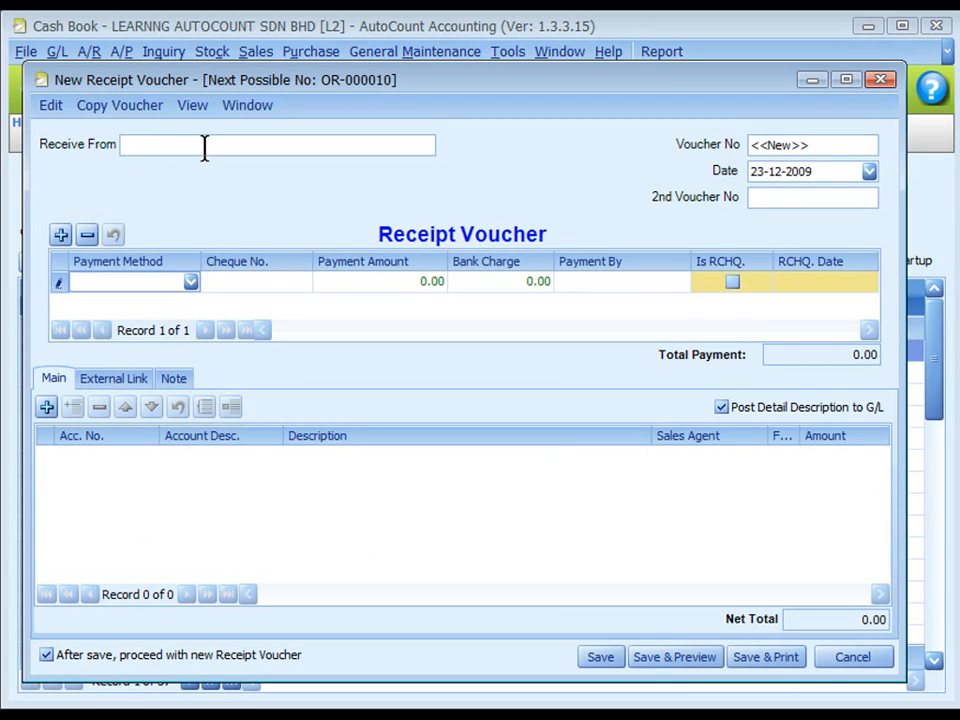
- Enter the payer's name on the receipt voucher and record a CASH payment with an amount of 2000
{"action": "type", "text": "PETER"}
{"action": "left_click", "coordinate": [150, 279]}
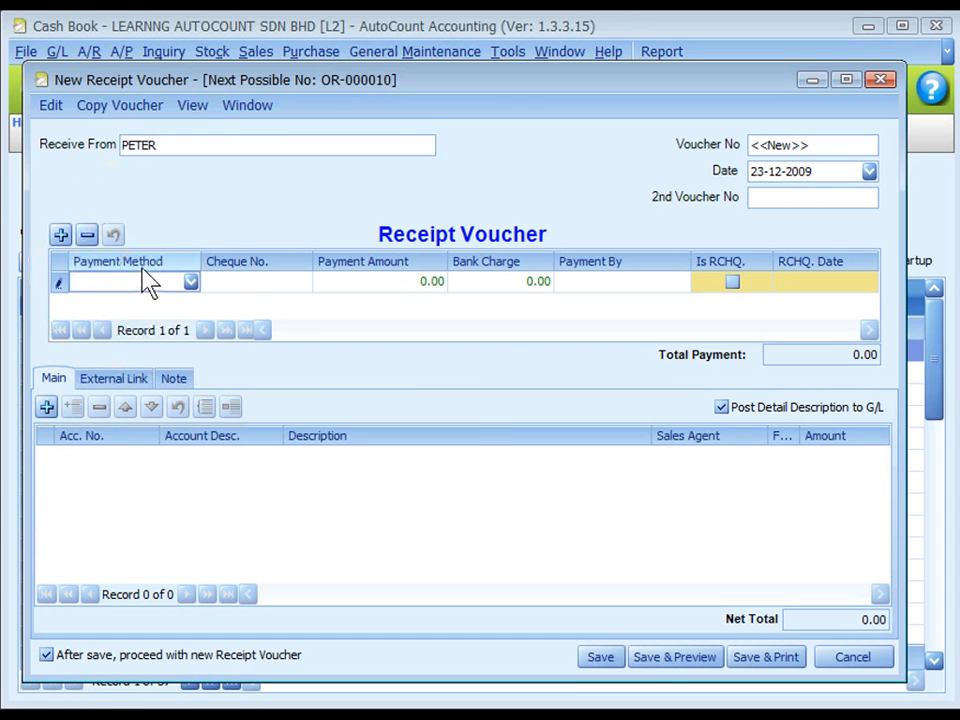
{"action": "left_click", "coordinate": [150, 327]}
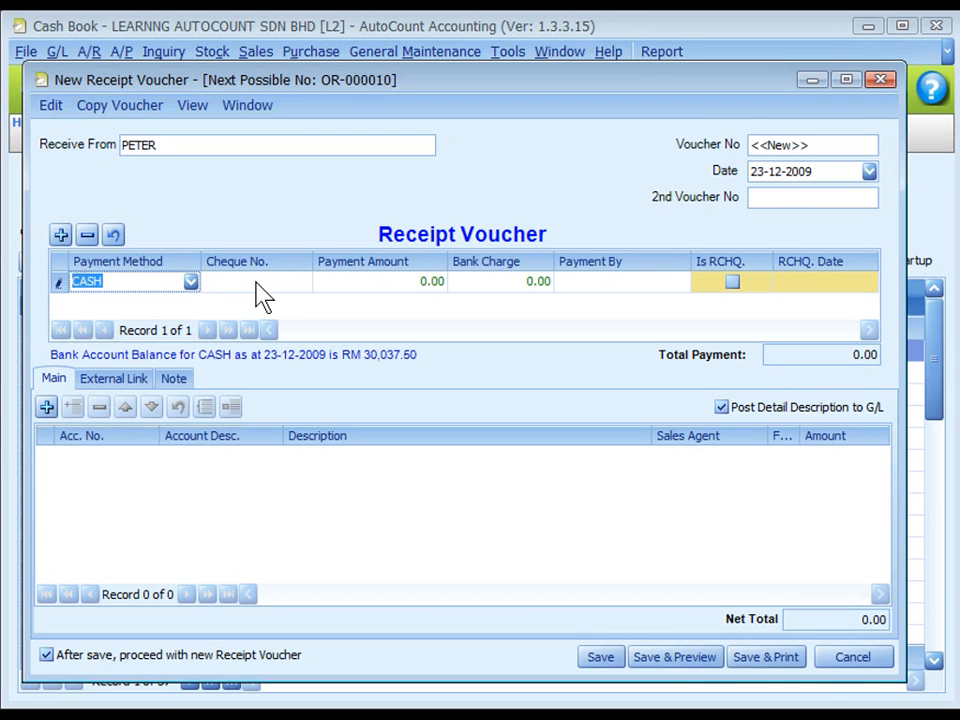
{"action": "left_click", "coordinate": [388, 292]}
{"action": "left_click", "coordinate": [493, 304]}
{"action": "left_click", "coordinate": [350, 279]}
{"action": "type", "text": "2000"}
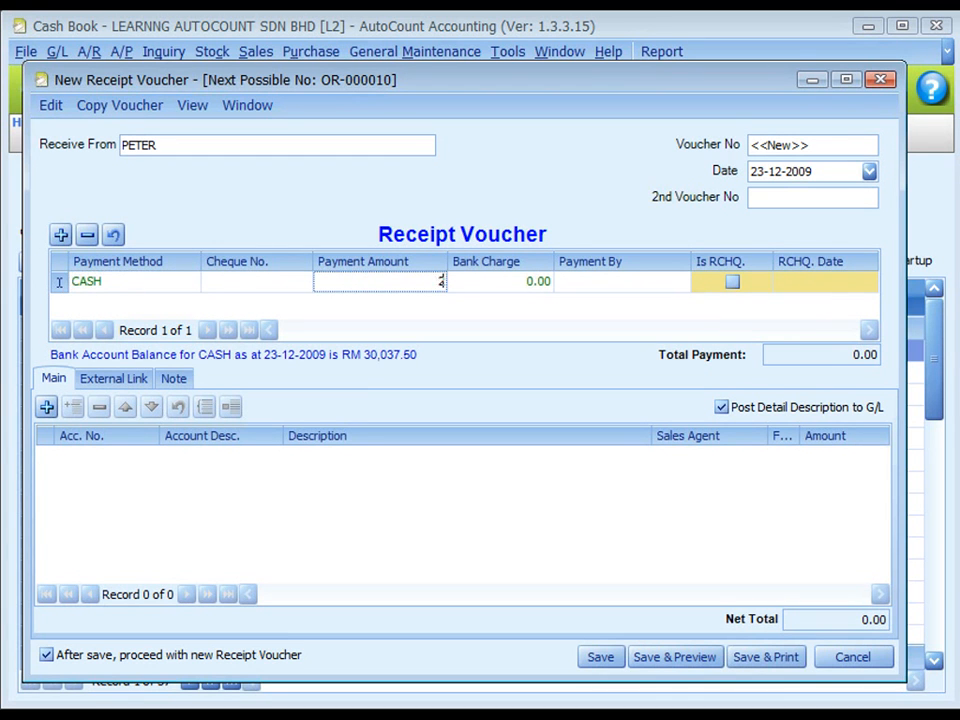
{"action": "key", "text": "Return"}
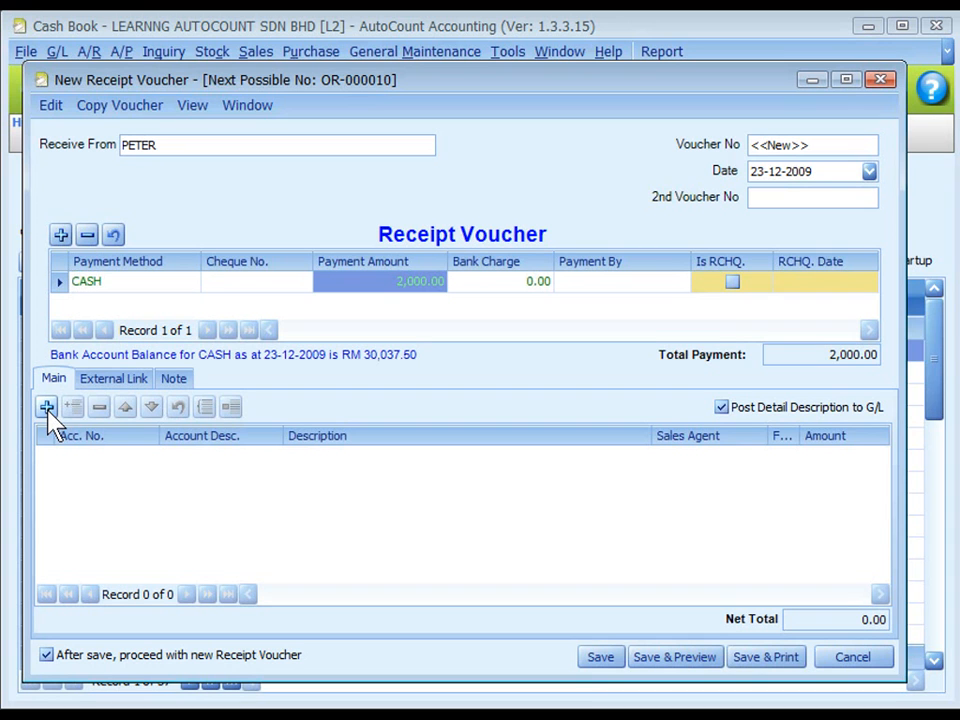
- Add a detail line for the RENTAL RECEIVED account with the description RENTAL 12/2009
{"action": "left_click", "coordinate": [46, 408]}
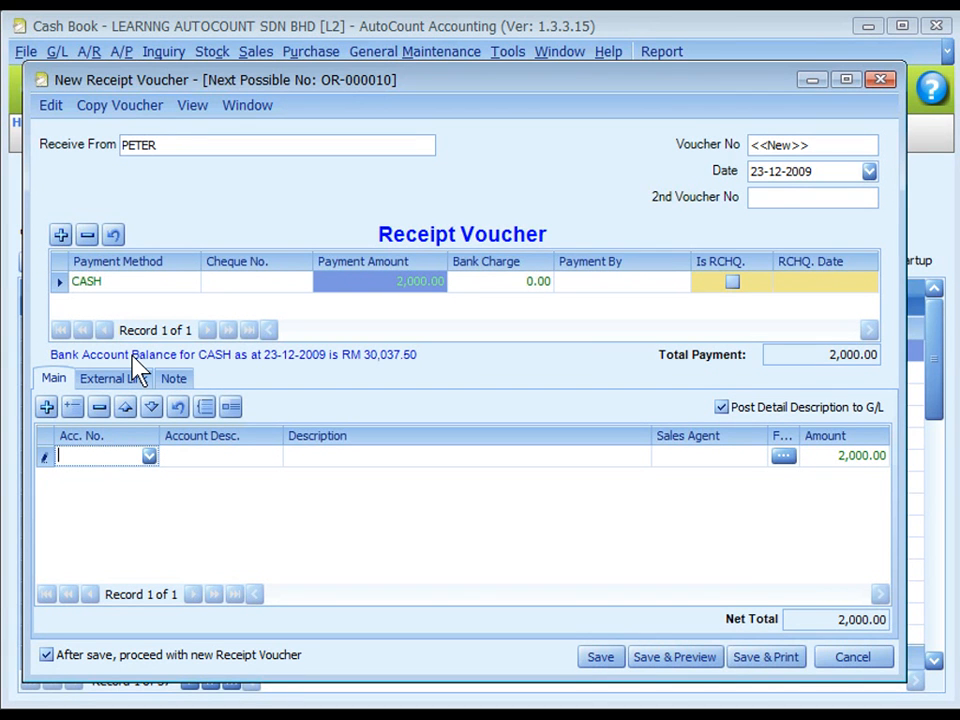
{"action": "type", "text": "rent"}
{"action": "key", "text": "Return"}
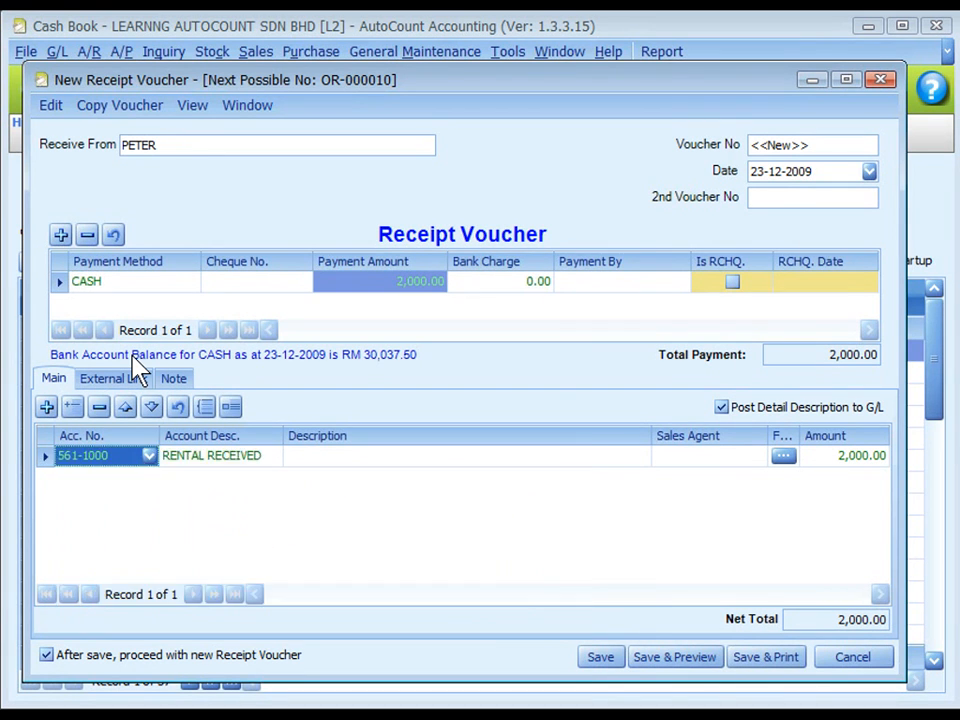
{"action": "left_click", "coordinate": [213, 477]}
{"action": "left_click", "coordinate": [335, 455]}
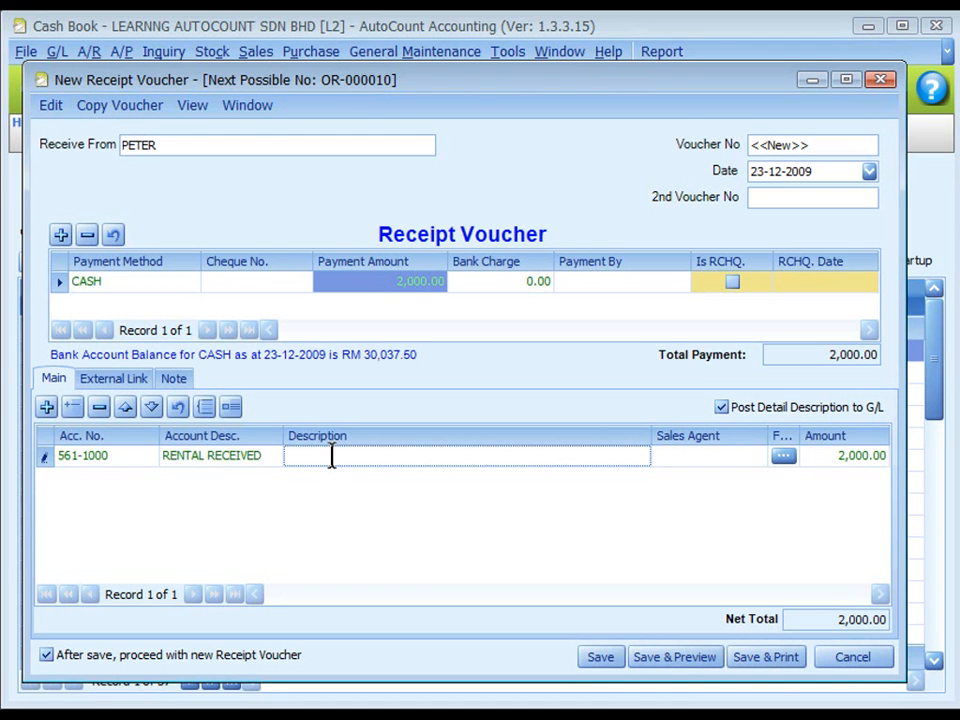
{"action": "type", "text": "RENTAL 12/2009"}
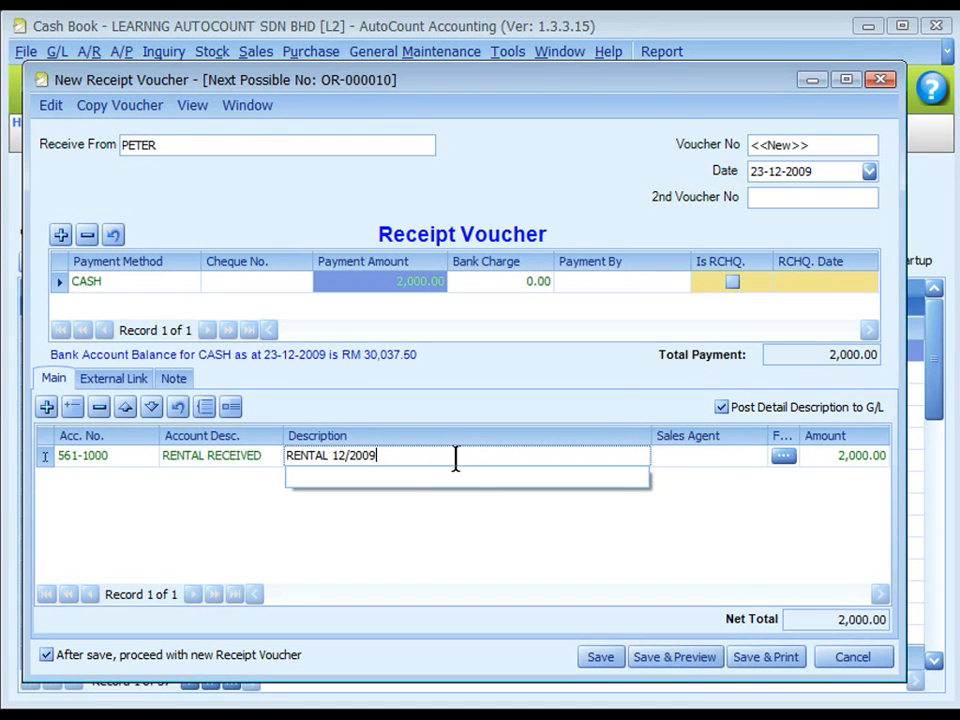
{"action": "left_click", "coordinate": [718, 467]}
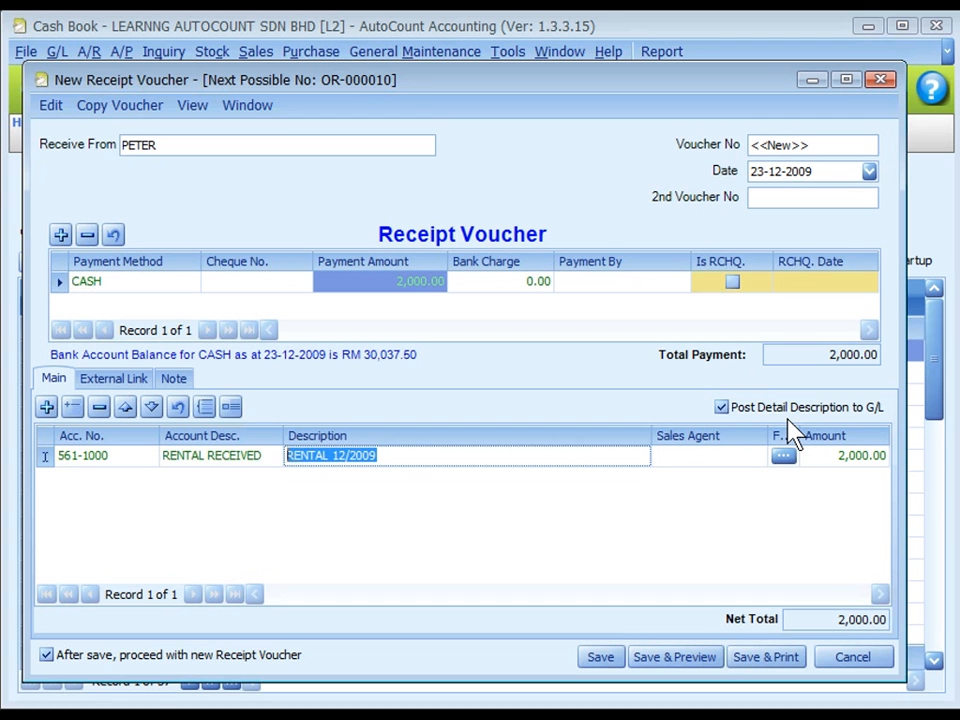
{"action": "left_click", "coordinate": [401, 455]}
- Review the posting details of the receipt voucher, checking its debit and credit entries, and close them
{"action": "left_click", "coordinate": [196, 112]}
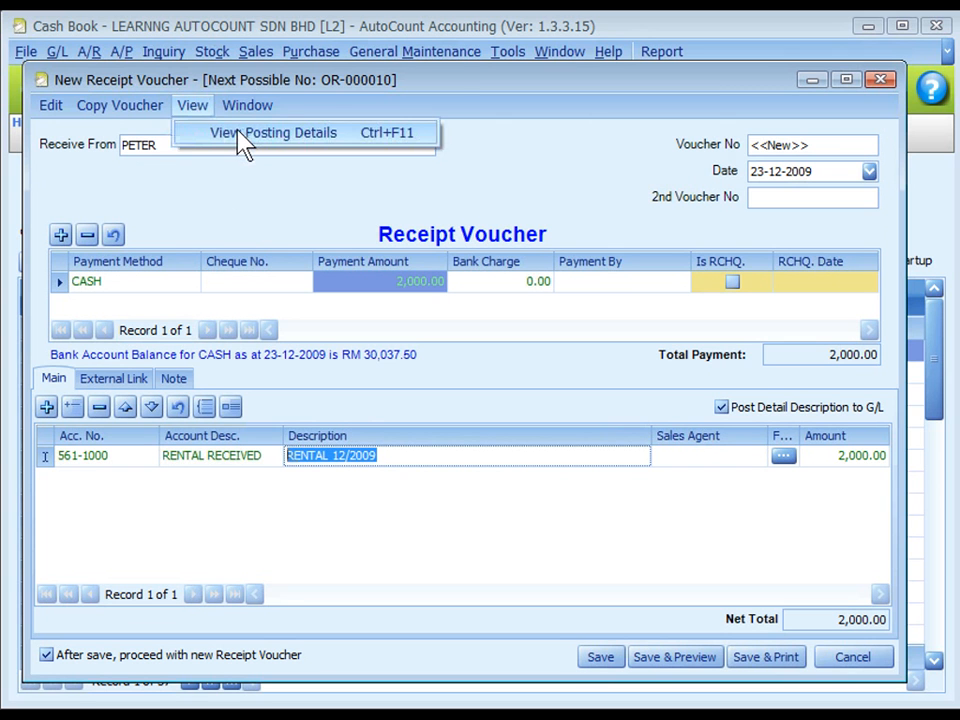
{"action": "left_click", "coordinate": [243, 136]}
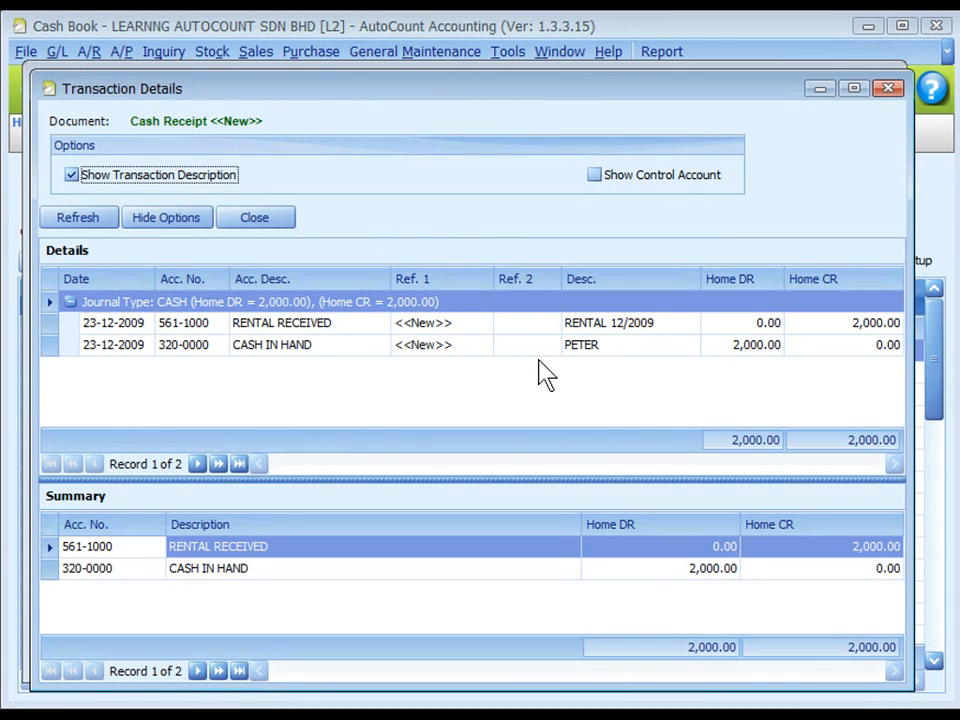
{"action": "key", "text": "Escape"}
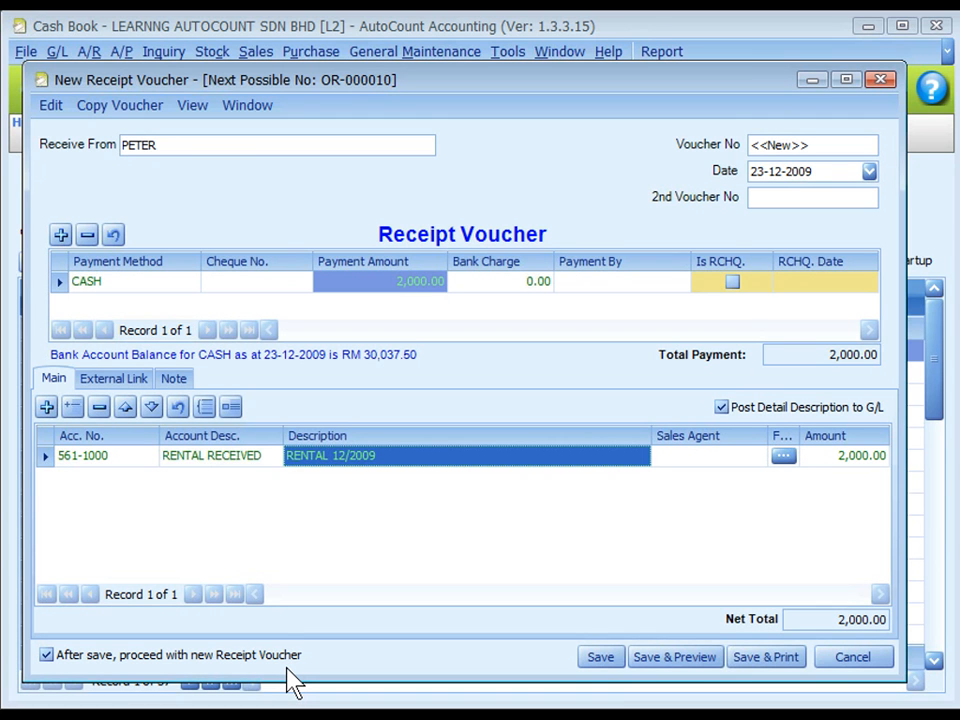
- Save the receipt voucher and preview it with the OR - Half Page report format
{"action": "left_click", "coordinate": [664, 664]}
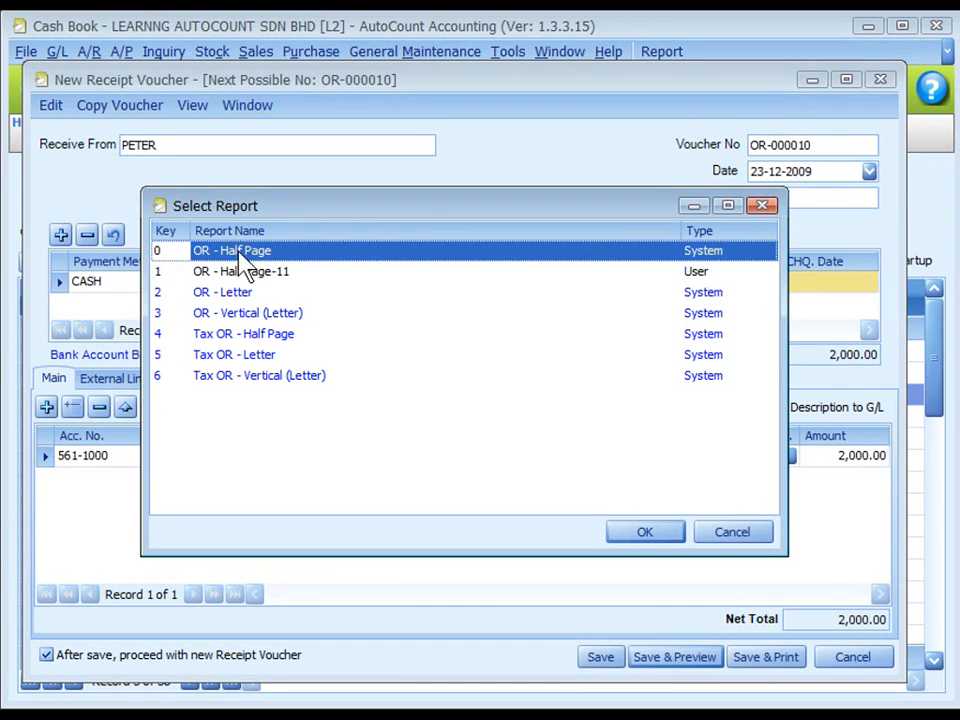
{"action": "left_click", "coordinate": [631, 534]}
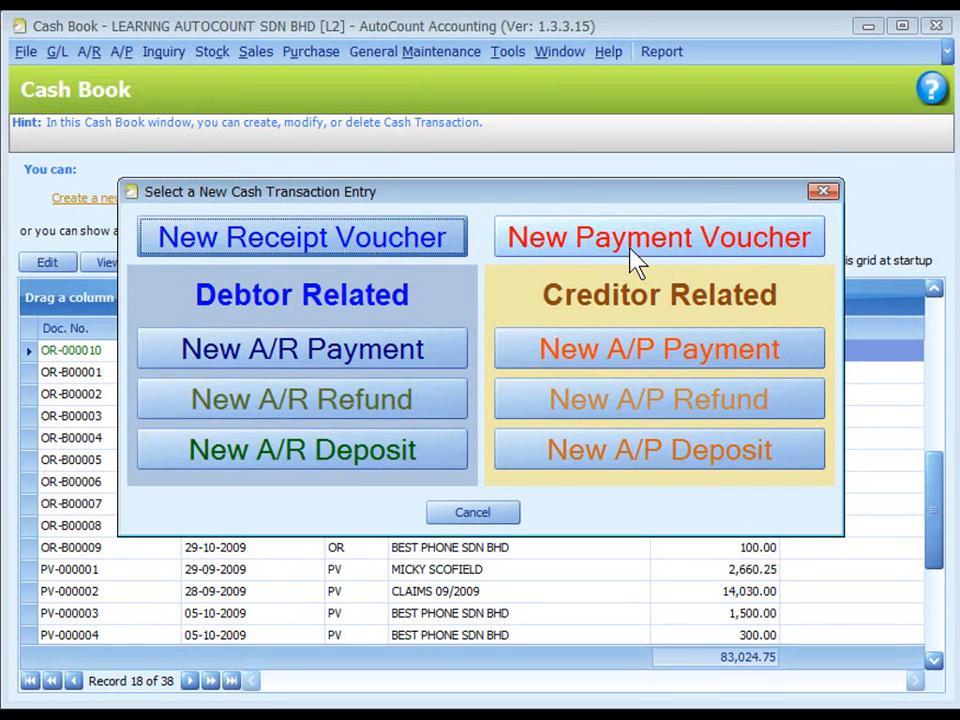
- Open the 09/2009 salary payment voucher and view the payment methods available for it
{"action": "left_click", "coordinate": [636, 260]}
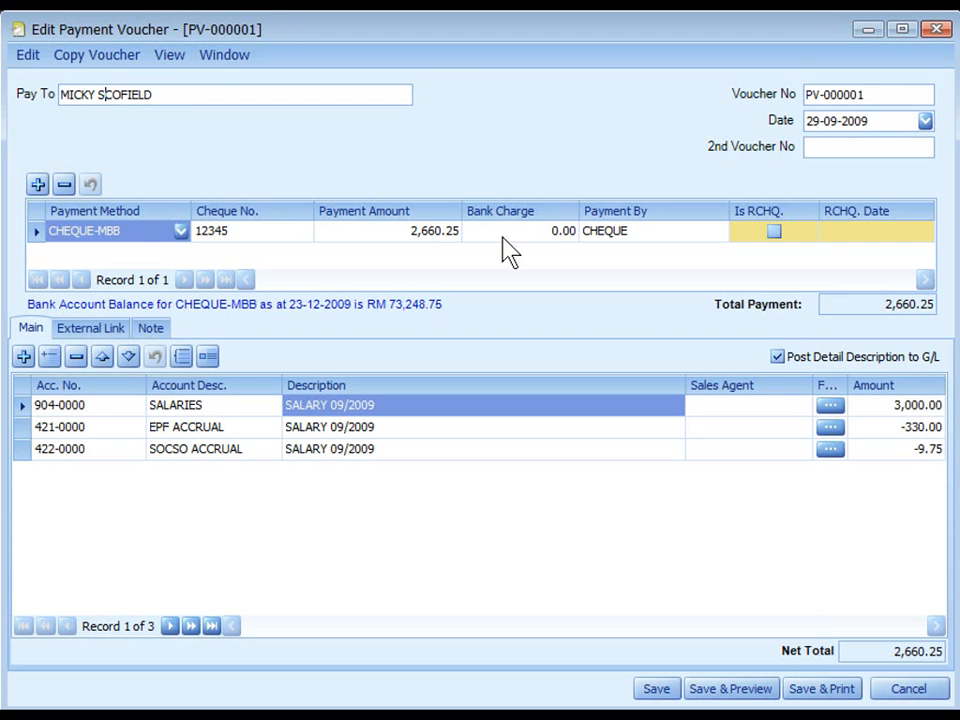
{"action": "left_click", "coordinate": [181, 232]}
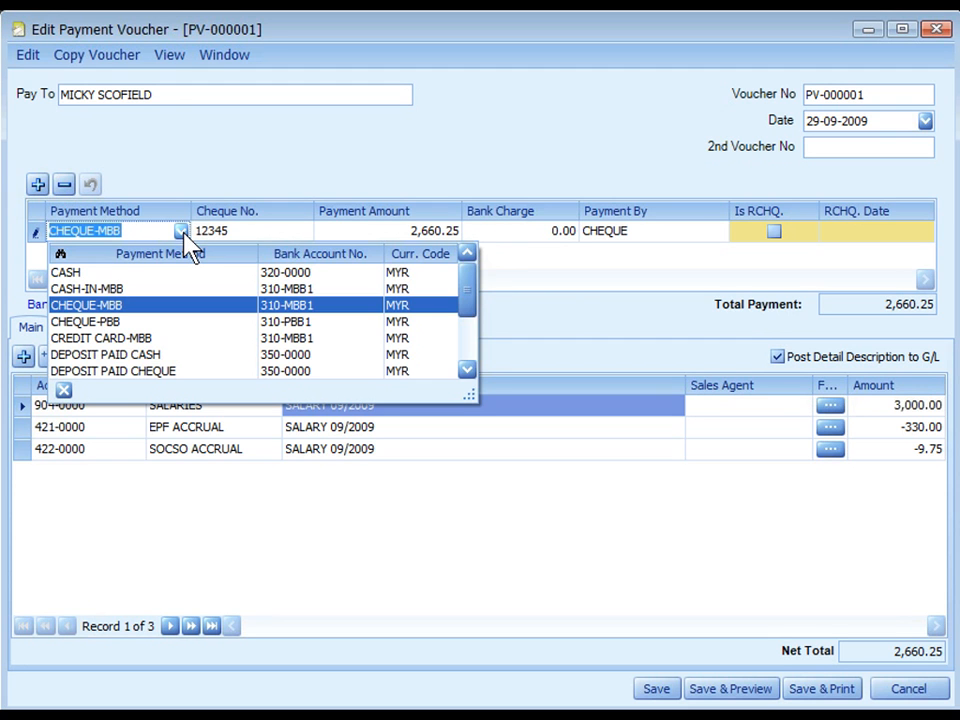
{"action": "left_click", "coordinate": [183, 236]}
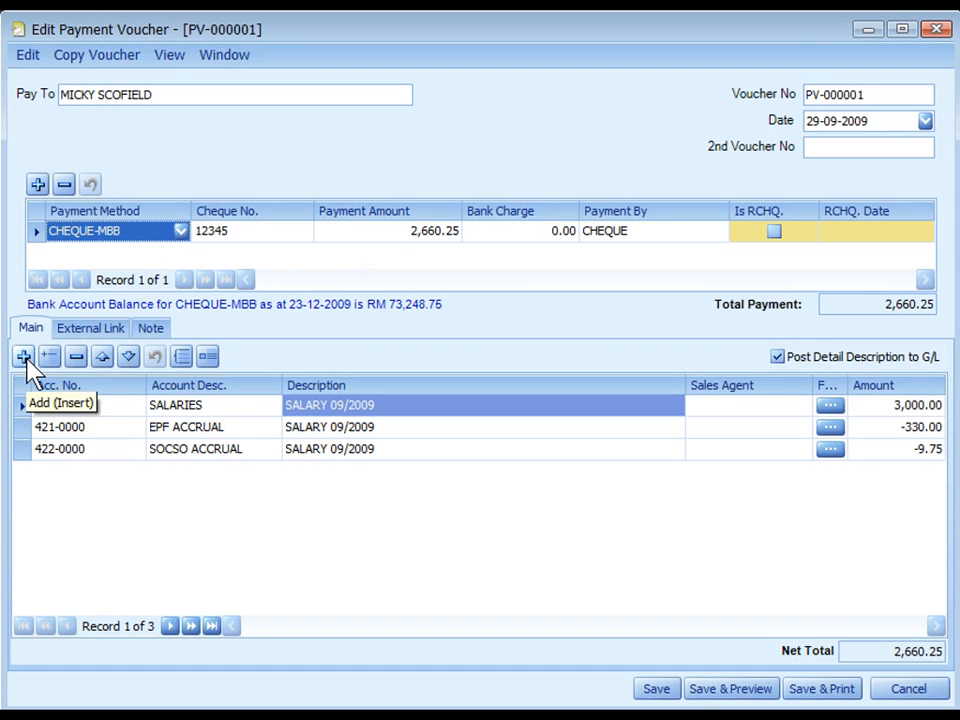
- Select all detail lines of the payment voucher and use Range Set to apply the description SALARY 09/2009
{"action": "key", "text": "ctrl"}
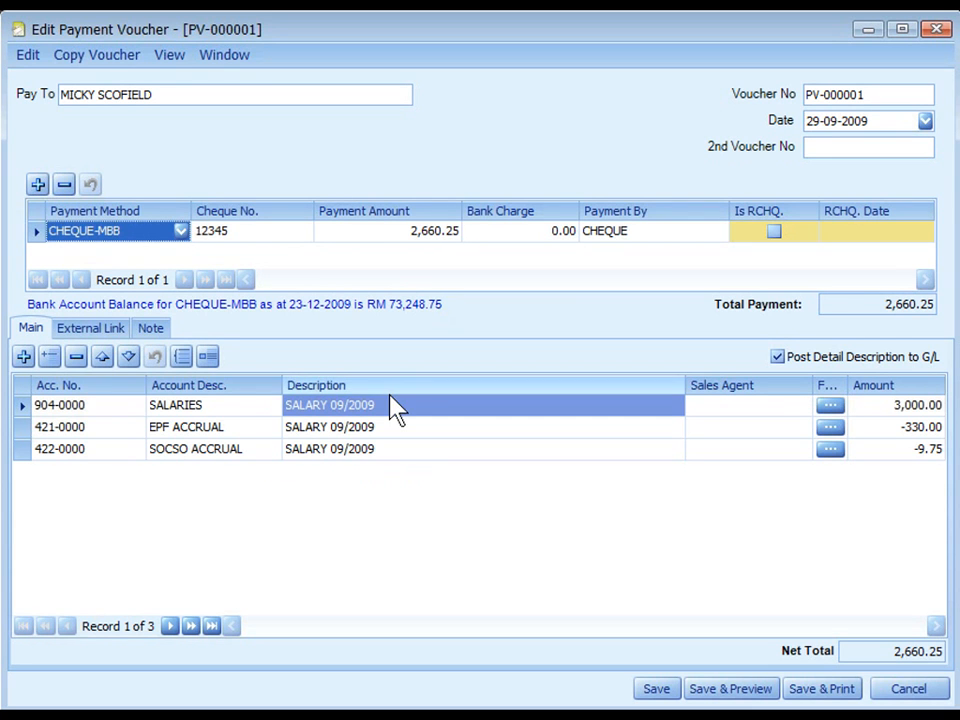
{"action": "left_click", "coordinate": [413, 431]}
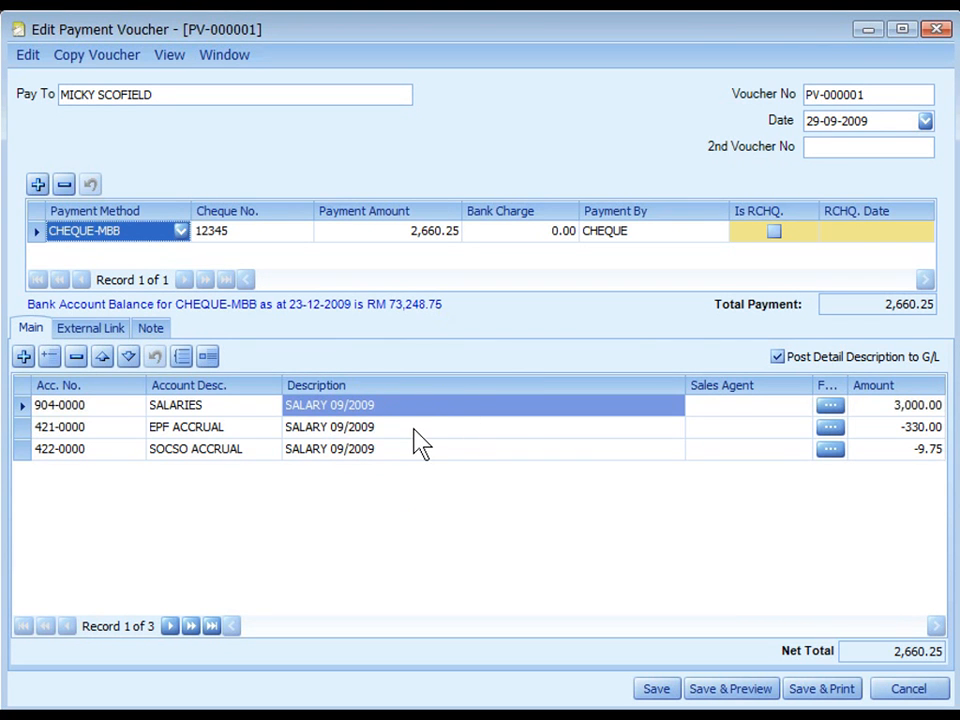
{"action": "left_click", "coordinate": [181, 363]}
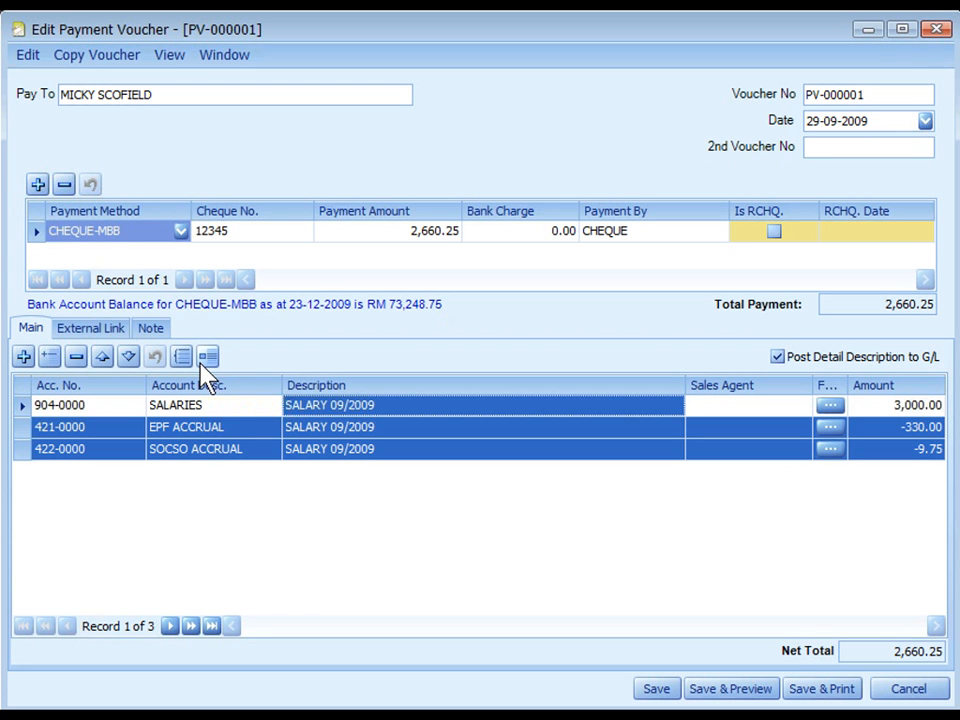
{"action": "left_click", "coordinate": [205, 362]}
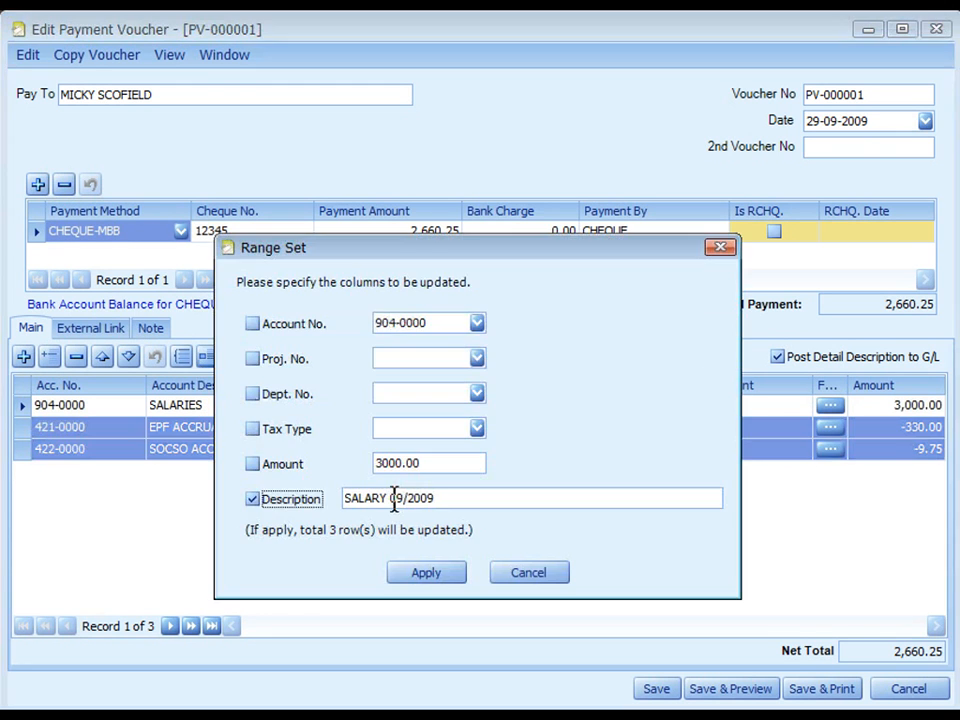
{"action": "double_click", "coordinate": [253, 497]}
{"action": "left_click", "coordinate": [432, 577]}
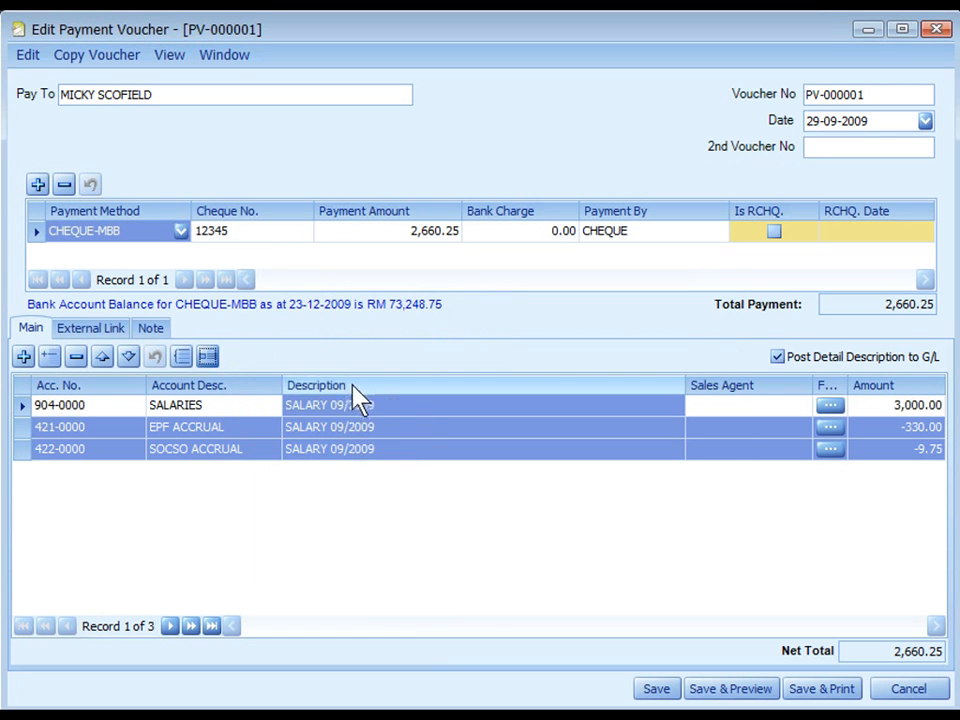
{"action": "key", "text": "ctrl"}
- Review the amounts on the SALARIES, EPF ACCRUAL and SOCSO ACCRUAL lines of the payment voucher
{"action": "left_click", "coordinate": [748, 404]}
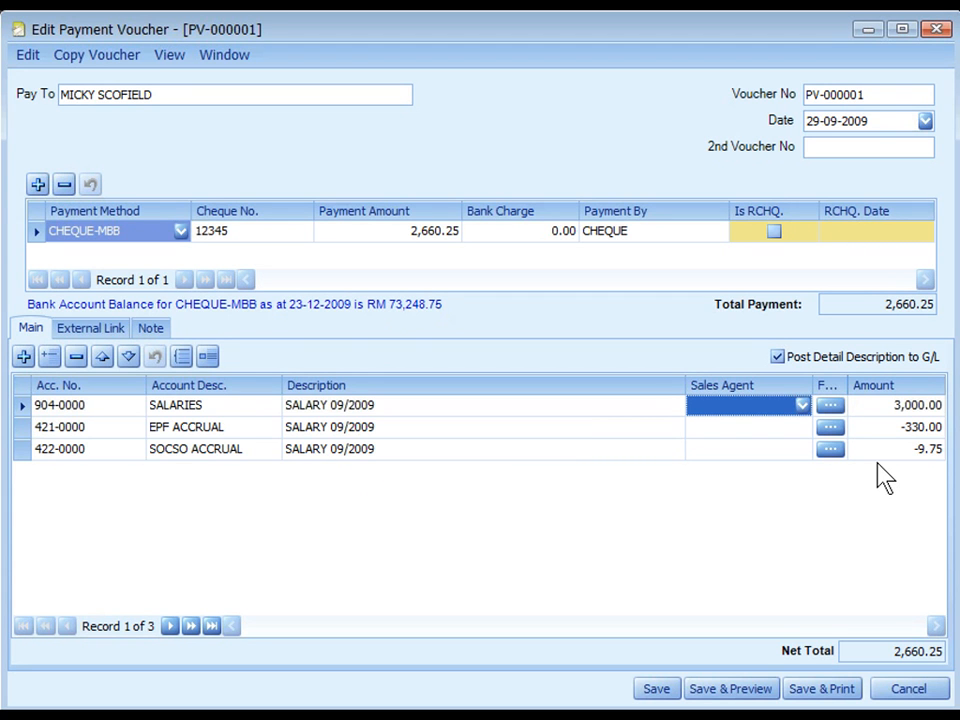
{"action": "left_click", "coordinate": [868, 405]}
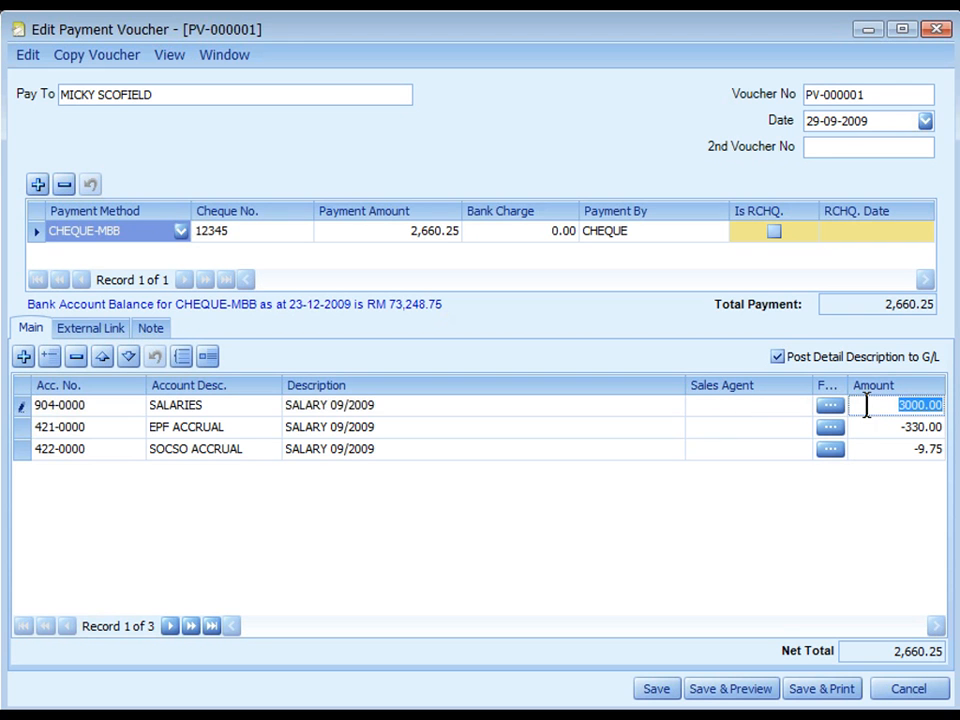
{"action": "left_click", "coordinate": [864, 427]}
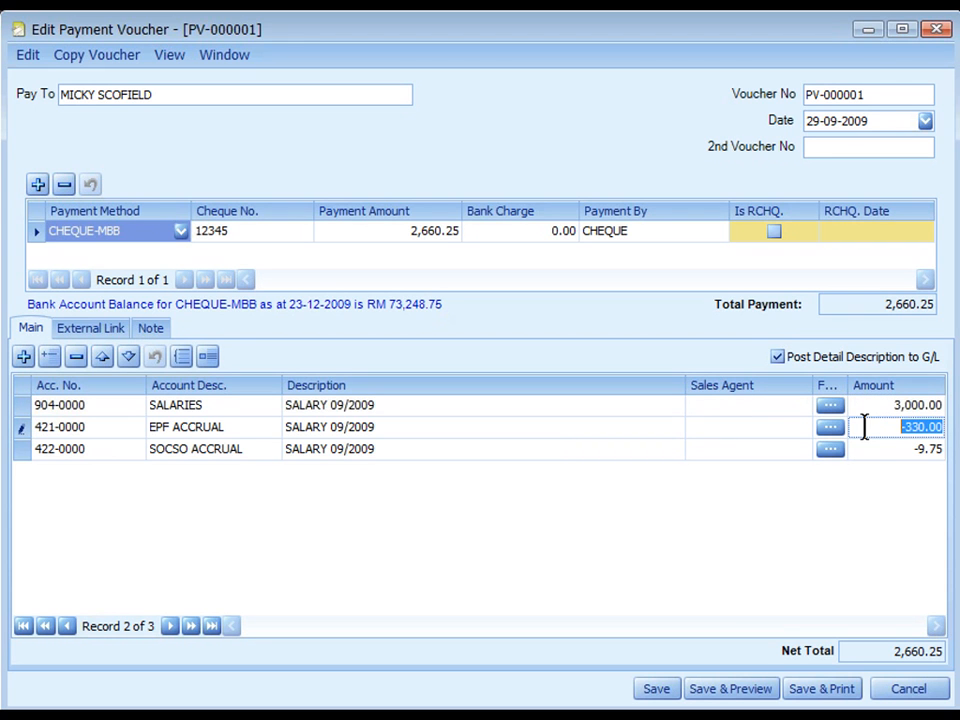
{"action": "left_click", "coordinate": [864, 449]}
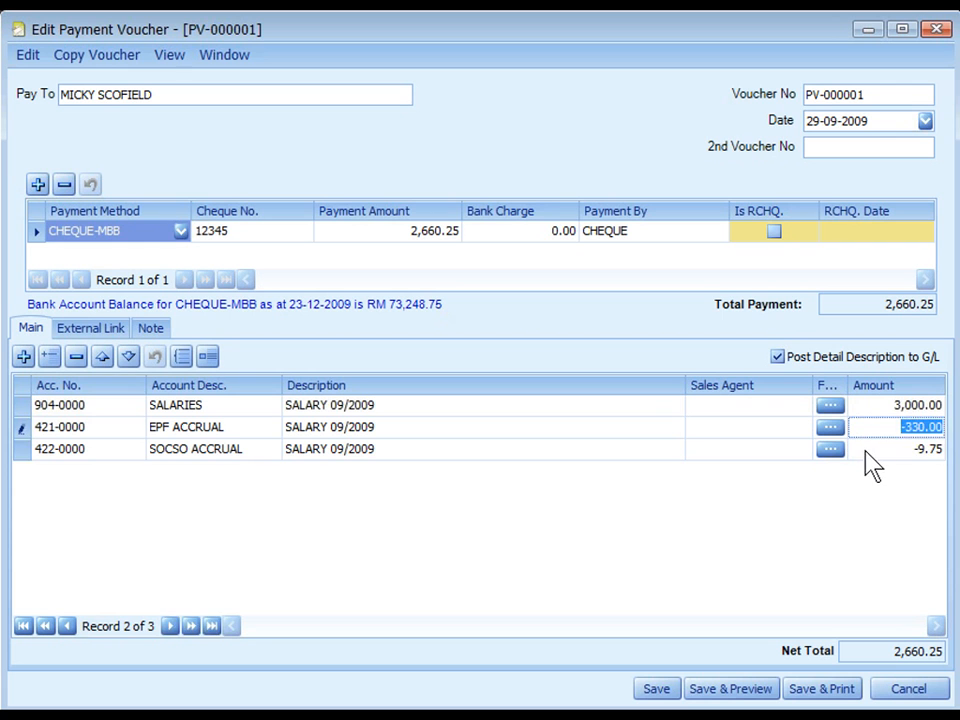
{"action": "left_click", "coordinate": [864, 449]}
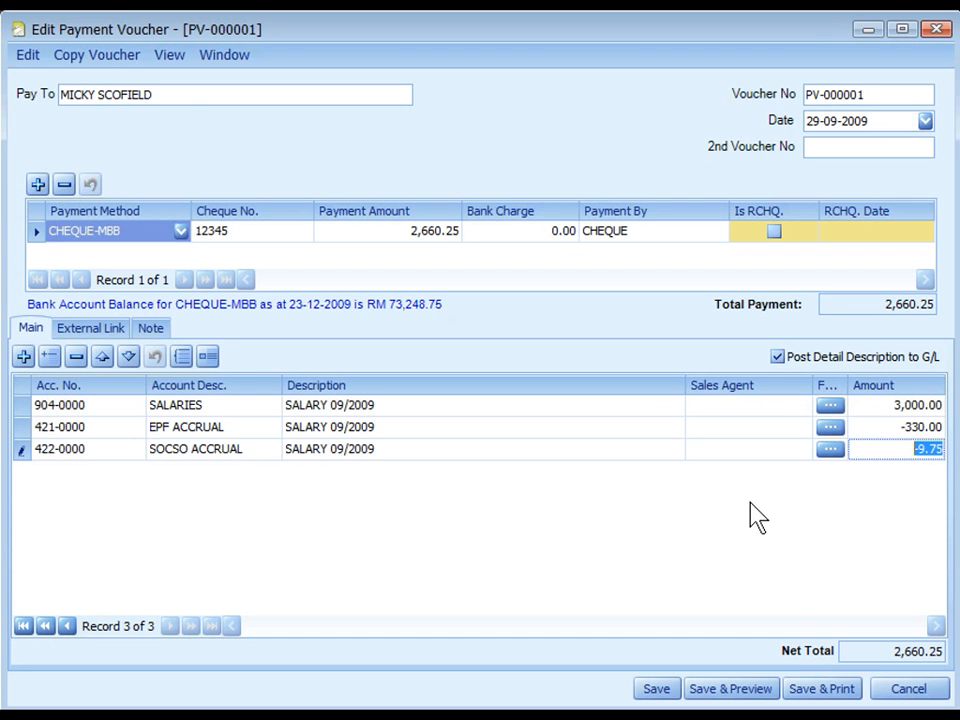
- View the posting details of the salary payment voucher, review its debit and credit entries, and close them
{"action": "left_click", "coordinate": [172, 56]}
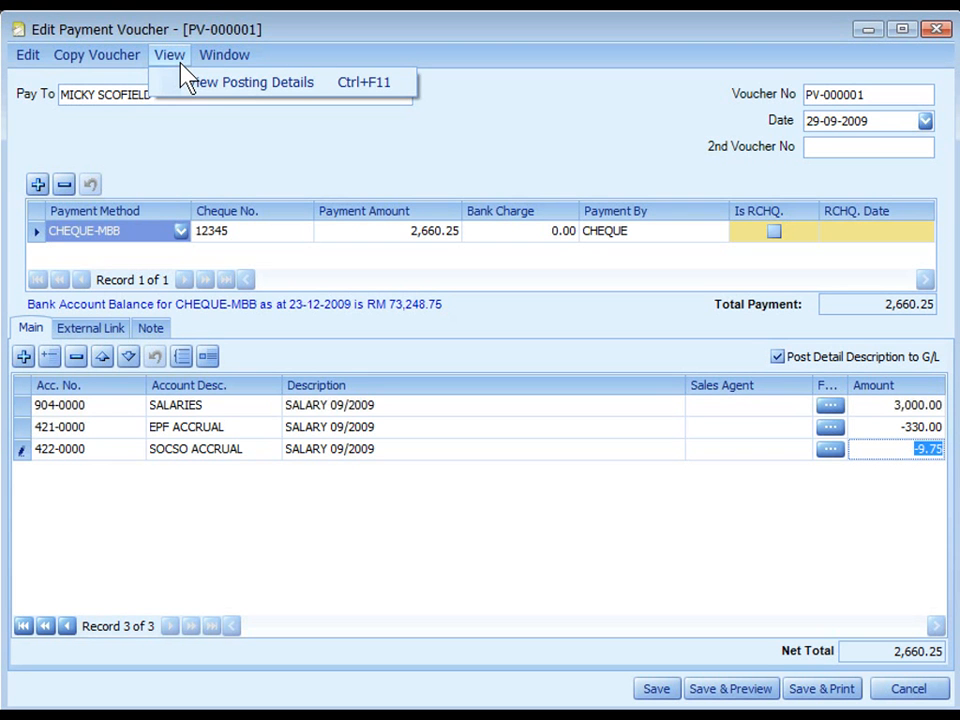
{"action": "left_click", "coordinate": [236, 88]}
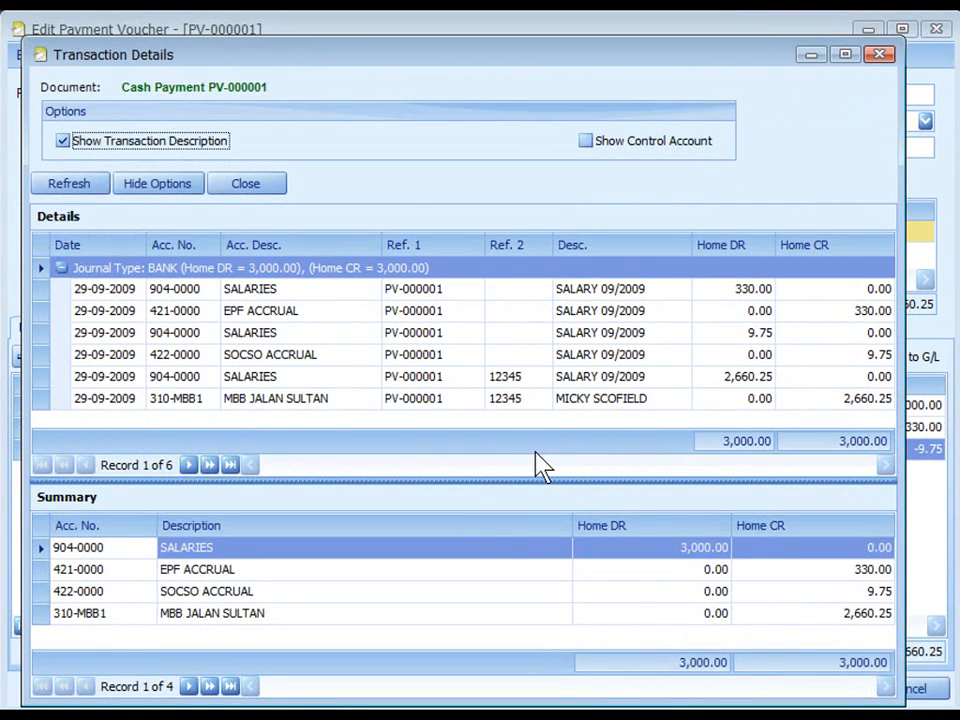
{"action": "left_click", "coordinate": [627, 601]}
{"action": "key", "text": "Escape"}
- Save the salary payment voucher and preview it with the PV - Half Page report format
{"action": "left_click", "coordinate": [720, 695]}
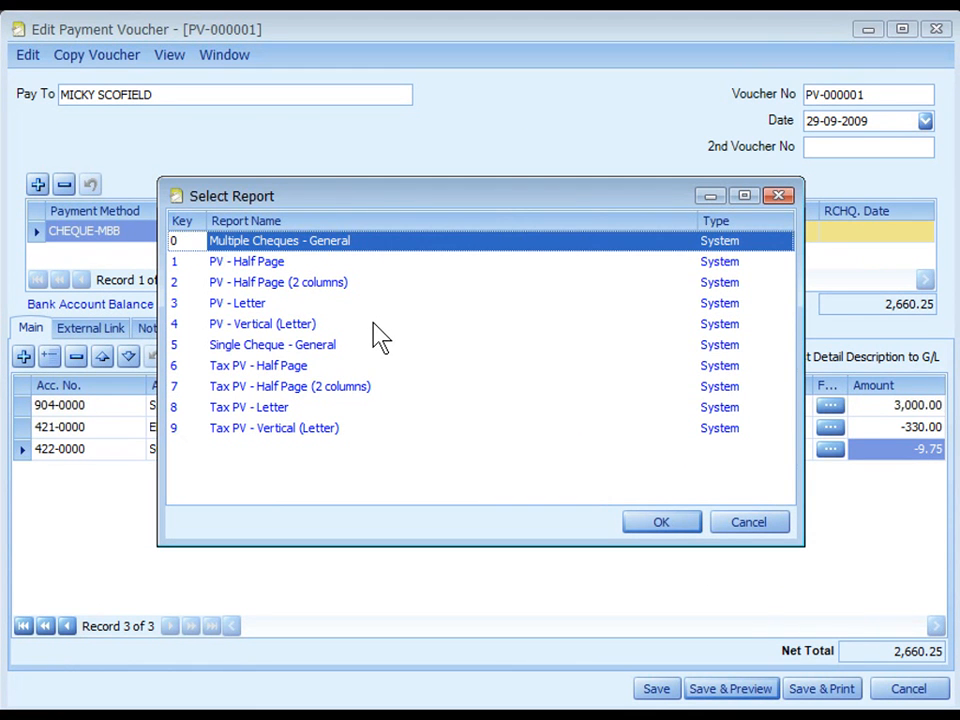
{"action": "left_click", "coordinate": [252, 266]}
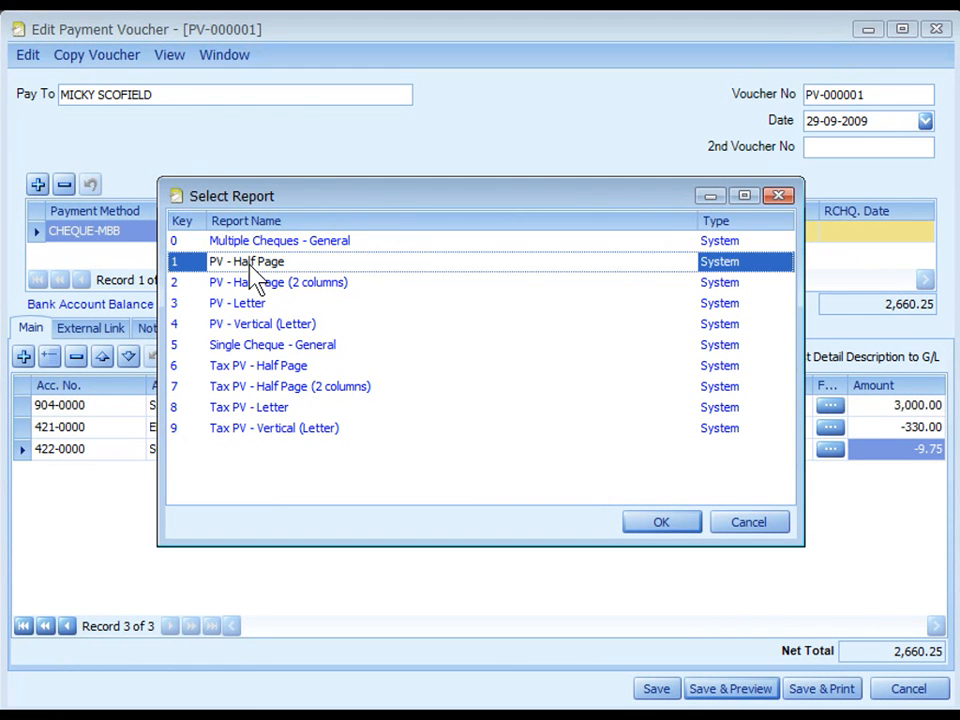
{"action": "double_click", "coordinate": [253, 267]}
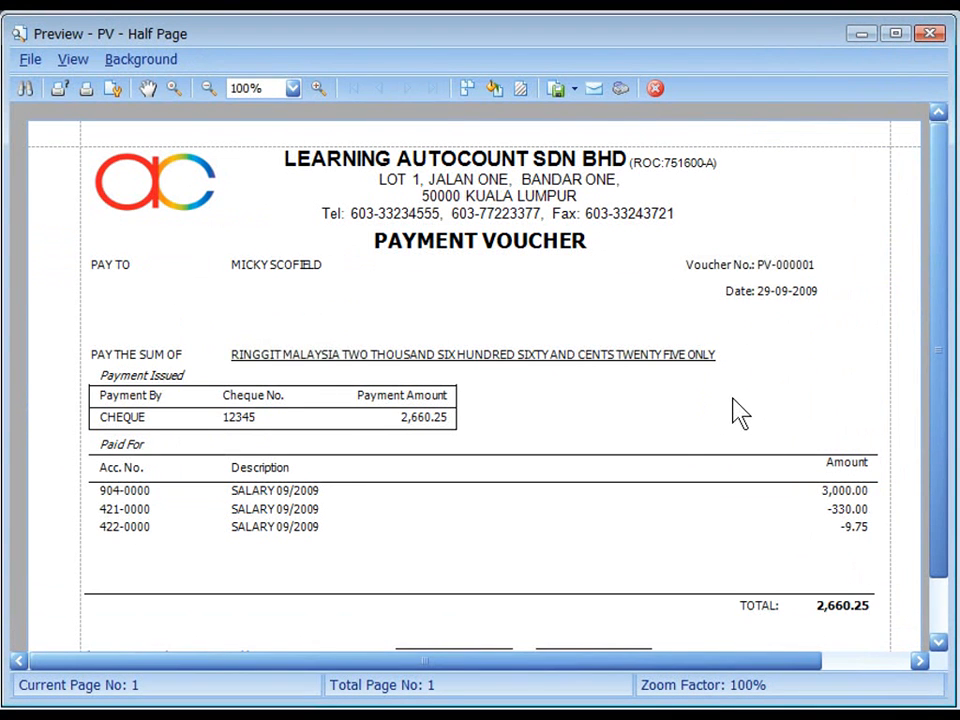
{"action": "left_click_drag", "start_coordinate": [938, 376], "coordinate": [939, 420]}
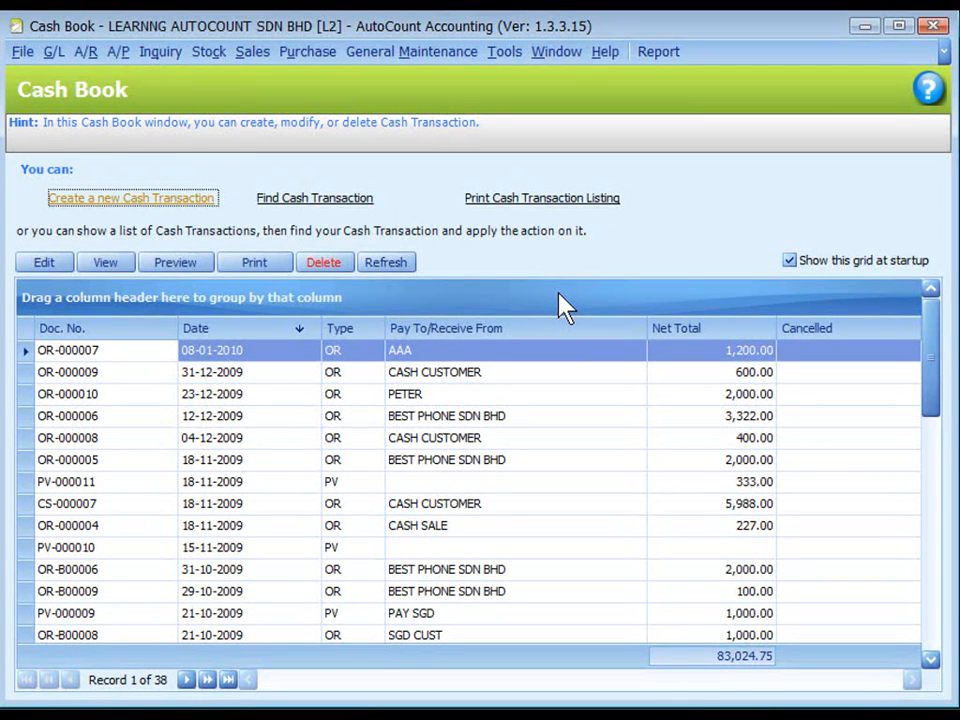
- Open the cash transaction listing, check the available report types, and run the inquiry with Cash Transaction Listing and the existing filters
{"action": "left_click", "coordinate": [513, 200]}
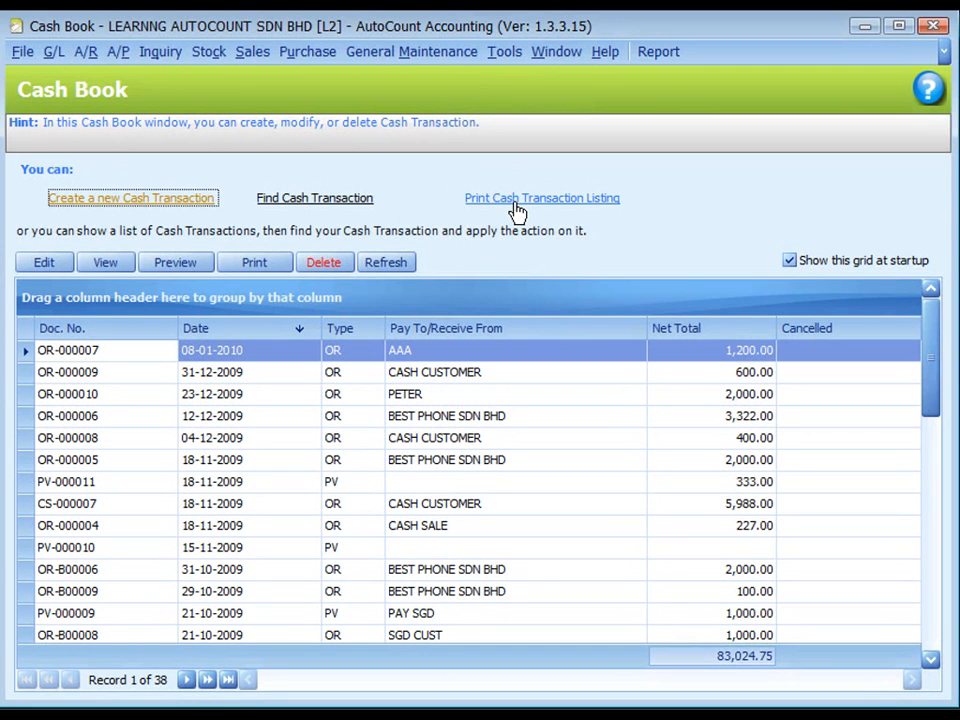
{"action": "left_click", "coordinate": [513, 200]}
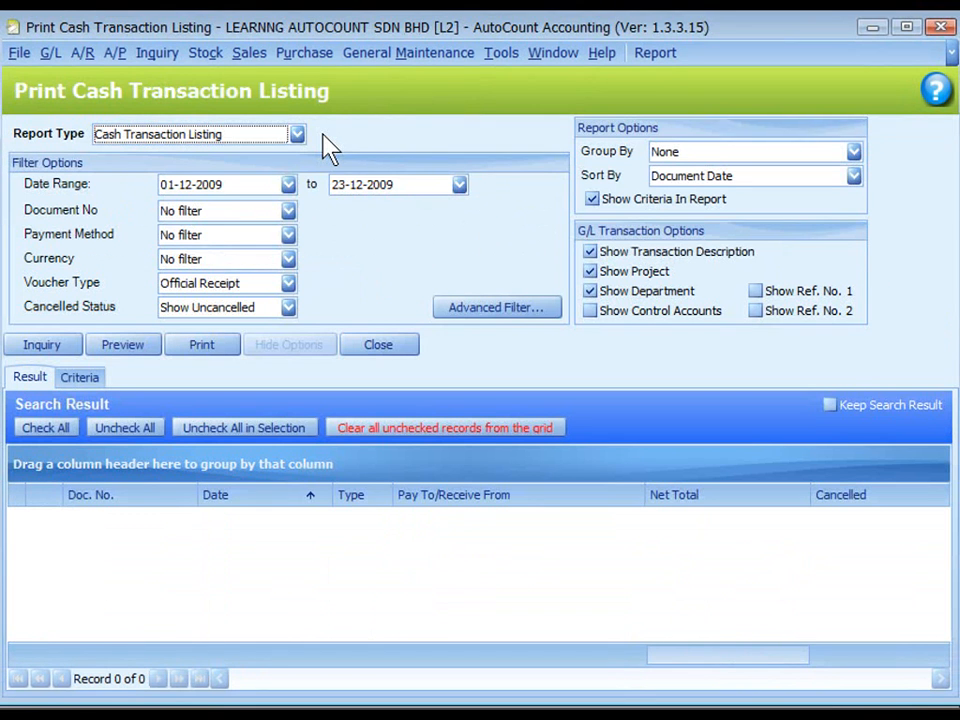
{"action": "left_click", "coordinate": [299, 135]}
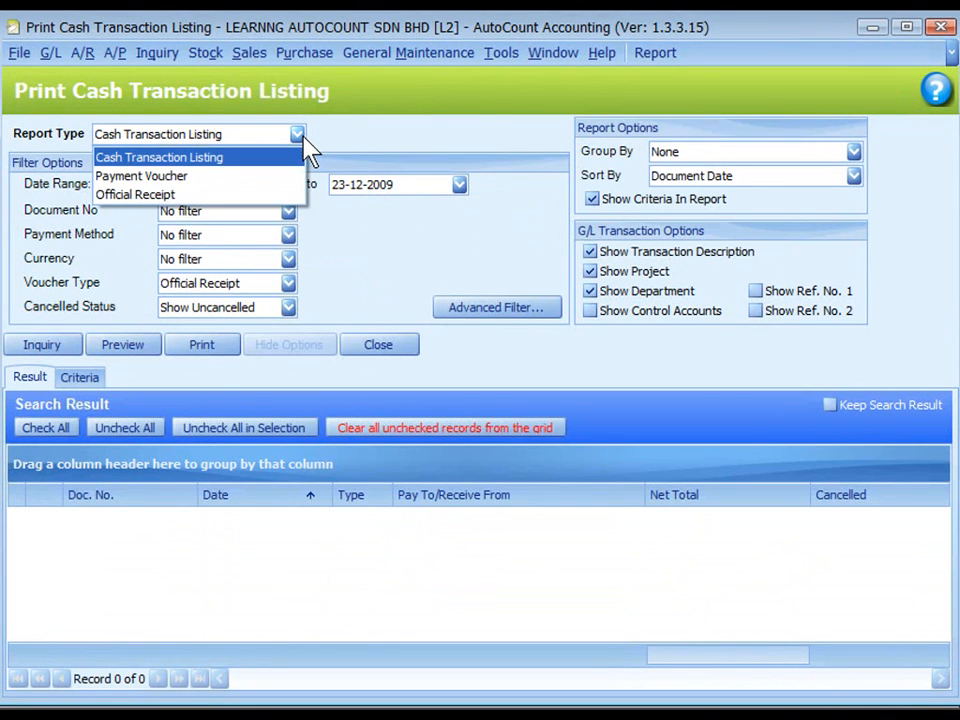
{"action": "left_click", "coordinate": [334, 245]}
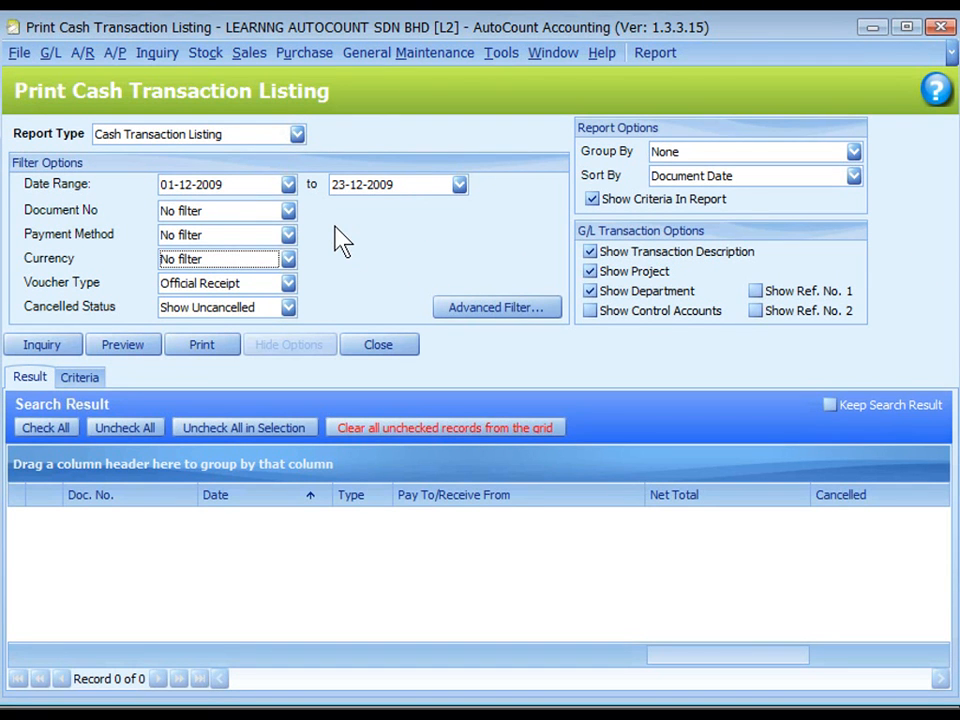
{"action": "left_click", "coordinate": [26, 343]}
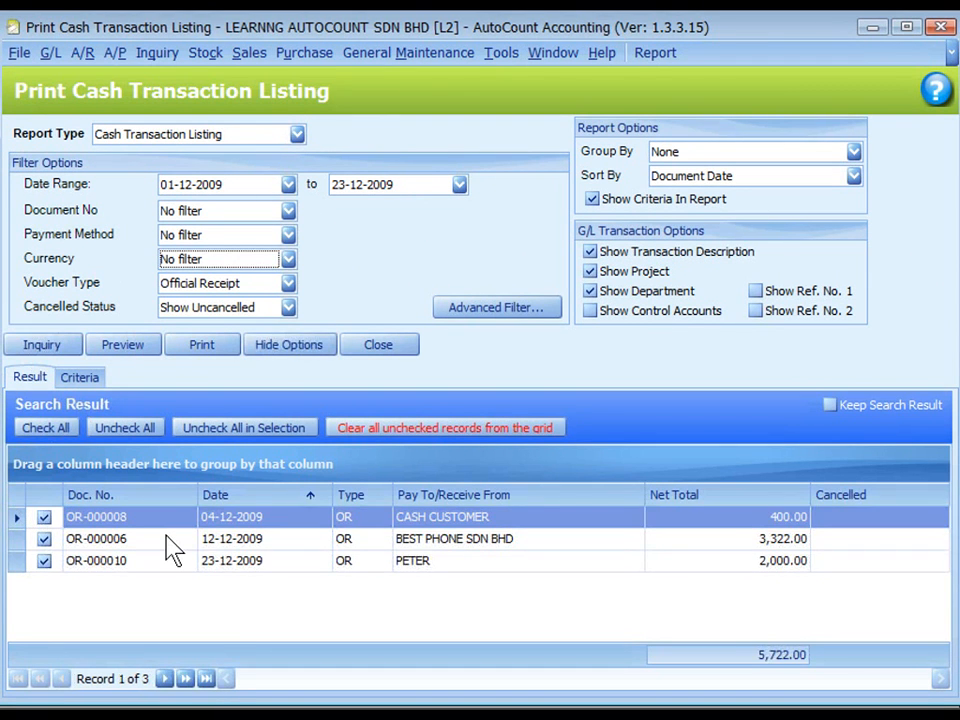
- Preview the inquiry results with the Cash Book Listing report format and maximize the preview
{"action": "left_click", "coordinate": [130, 347]}
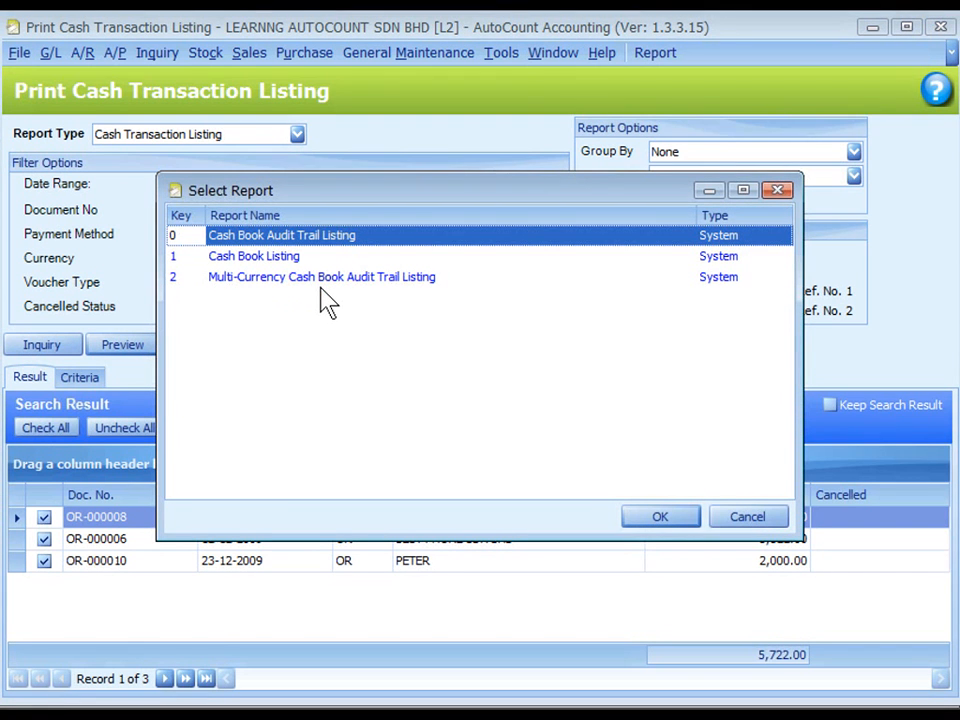
{"action": "double_click", "coordinate": [258, 266]}
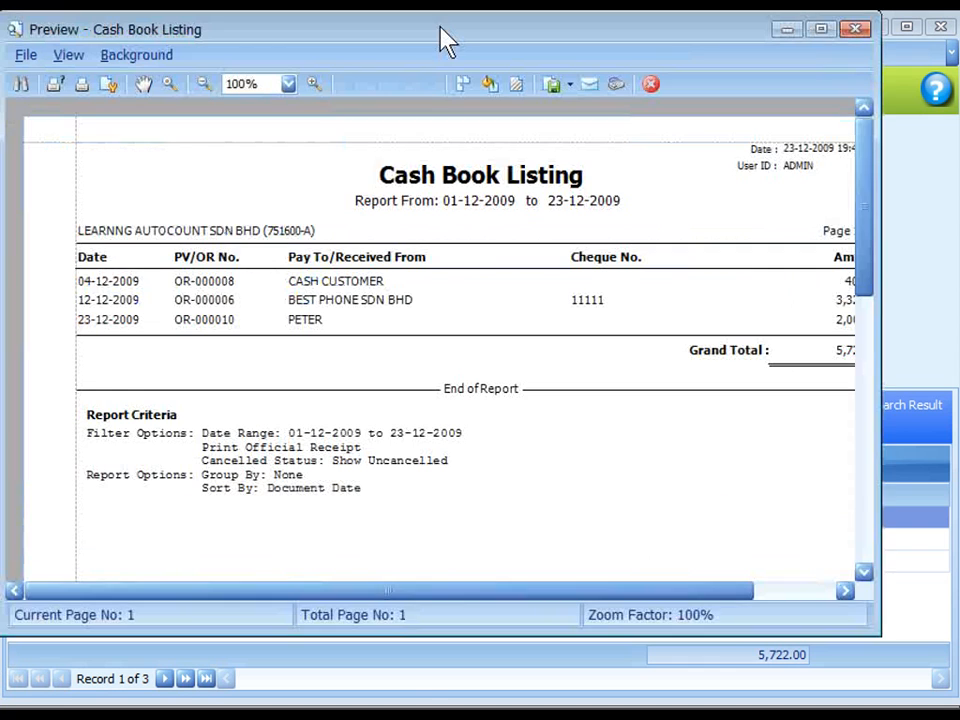
{"action": "double_click", "coordinate": [446, 39]}
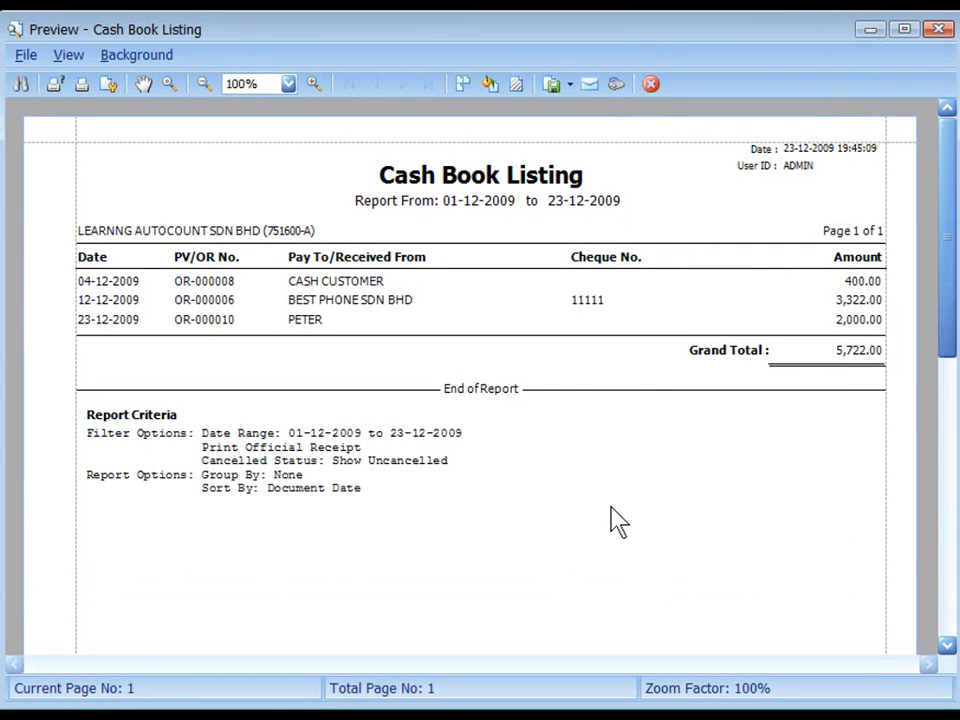